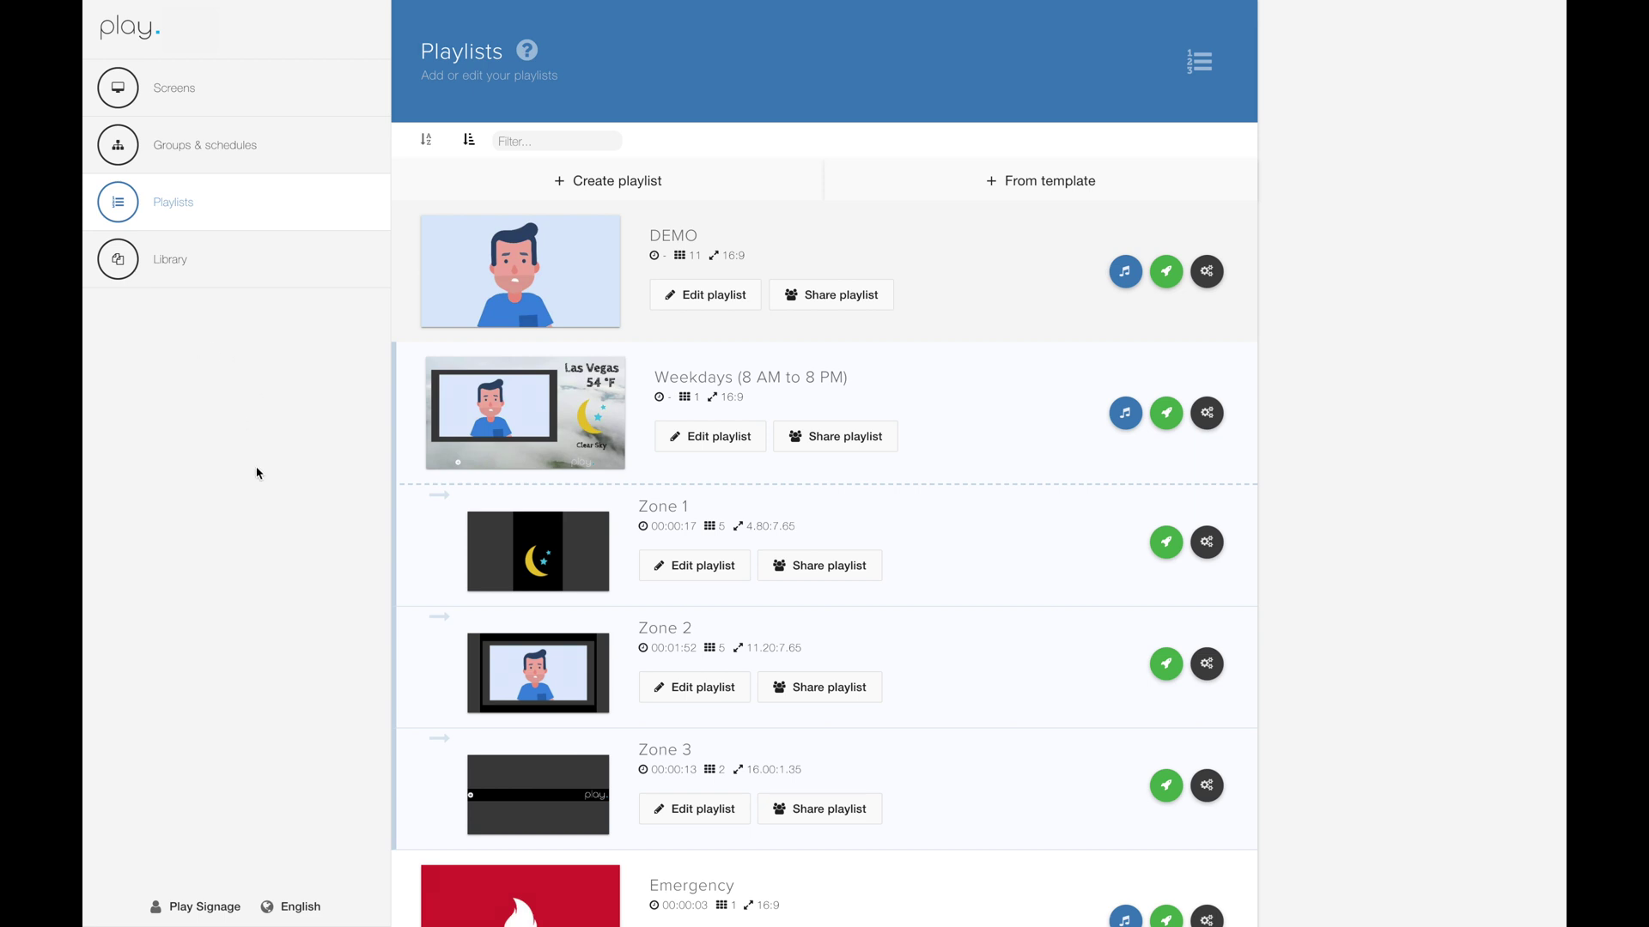
- Create a new playlist from The Gym card in the Templates gallery
click(1049, 185)
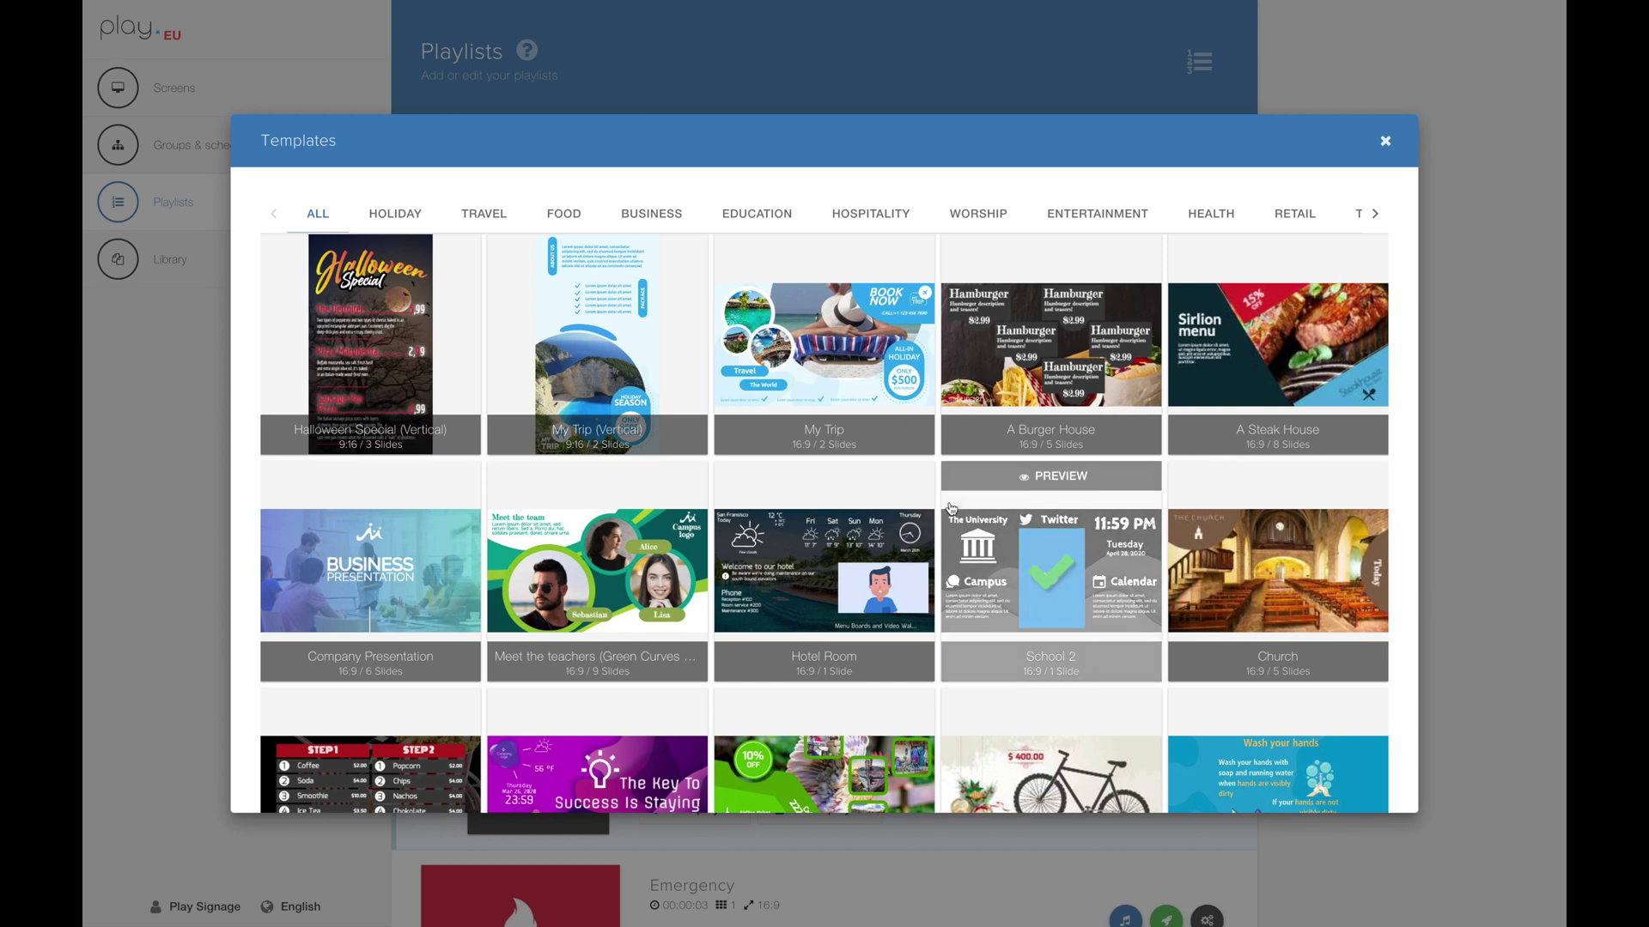
scroll(951, 508, down, 5)
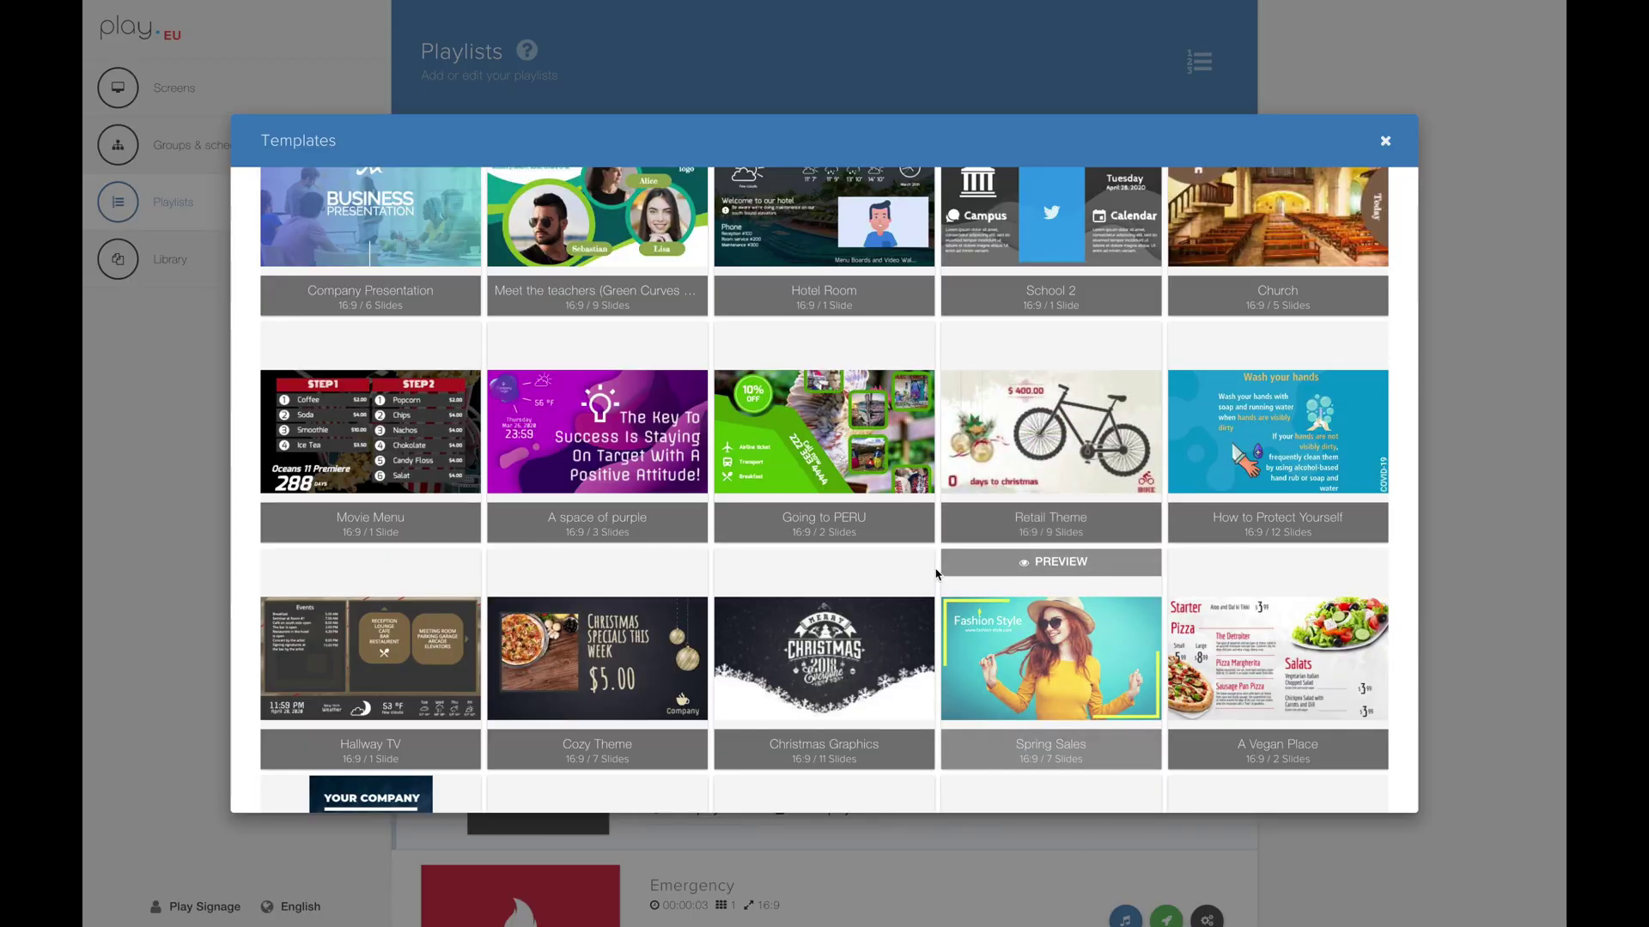
scroll(940, 574, down, 3)
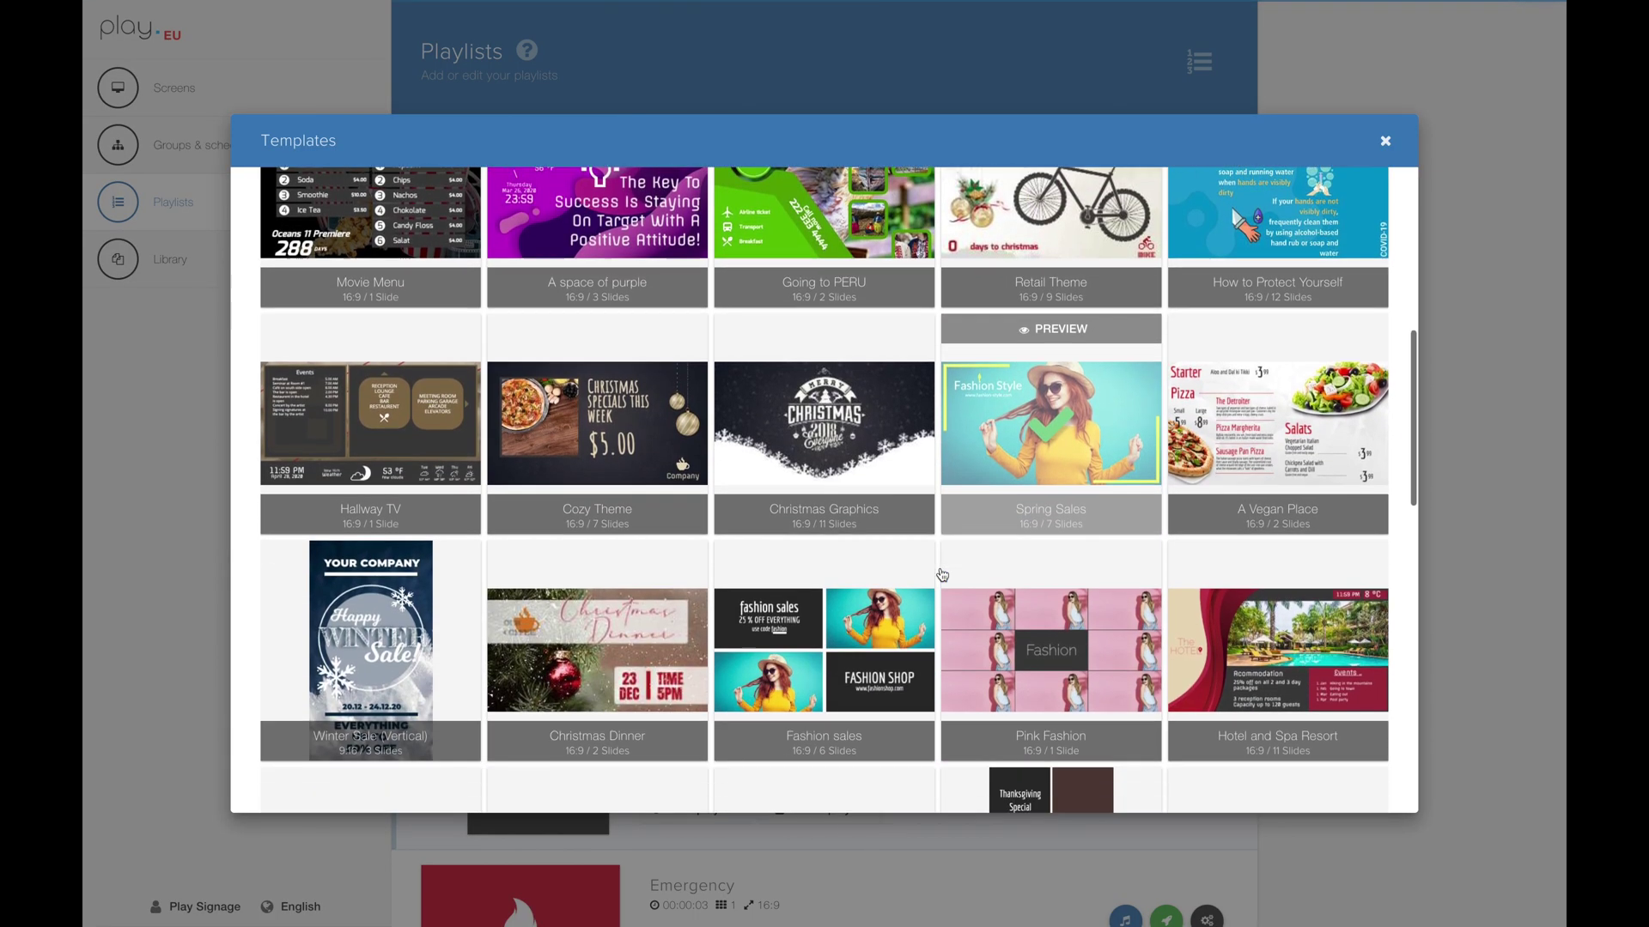
scroll(942, 573, down, 8)
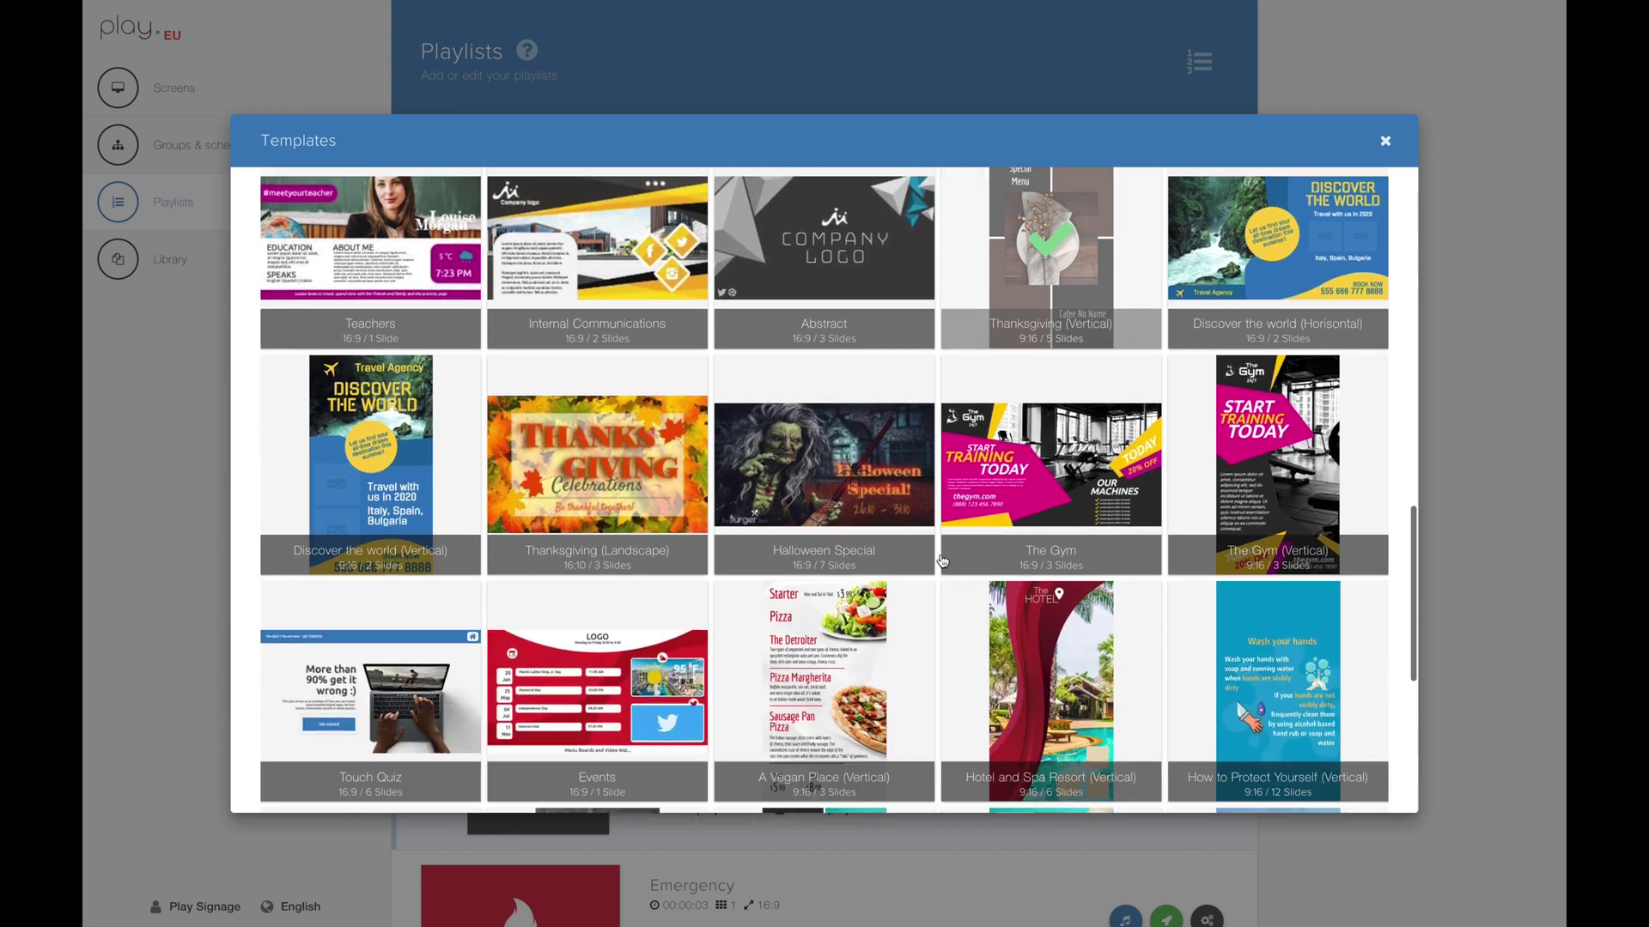
scroll(941, 561, down, 1)
mouse_move(1000, 414)
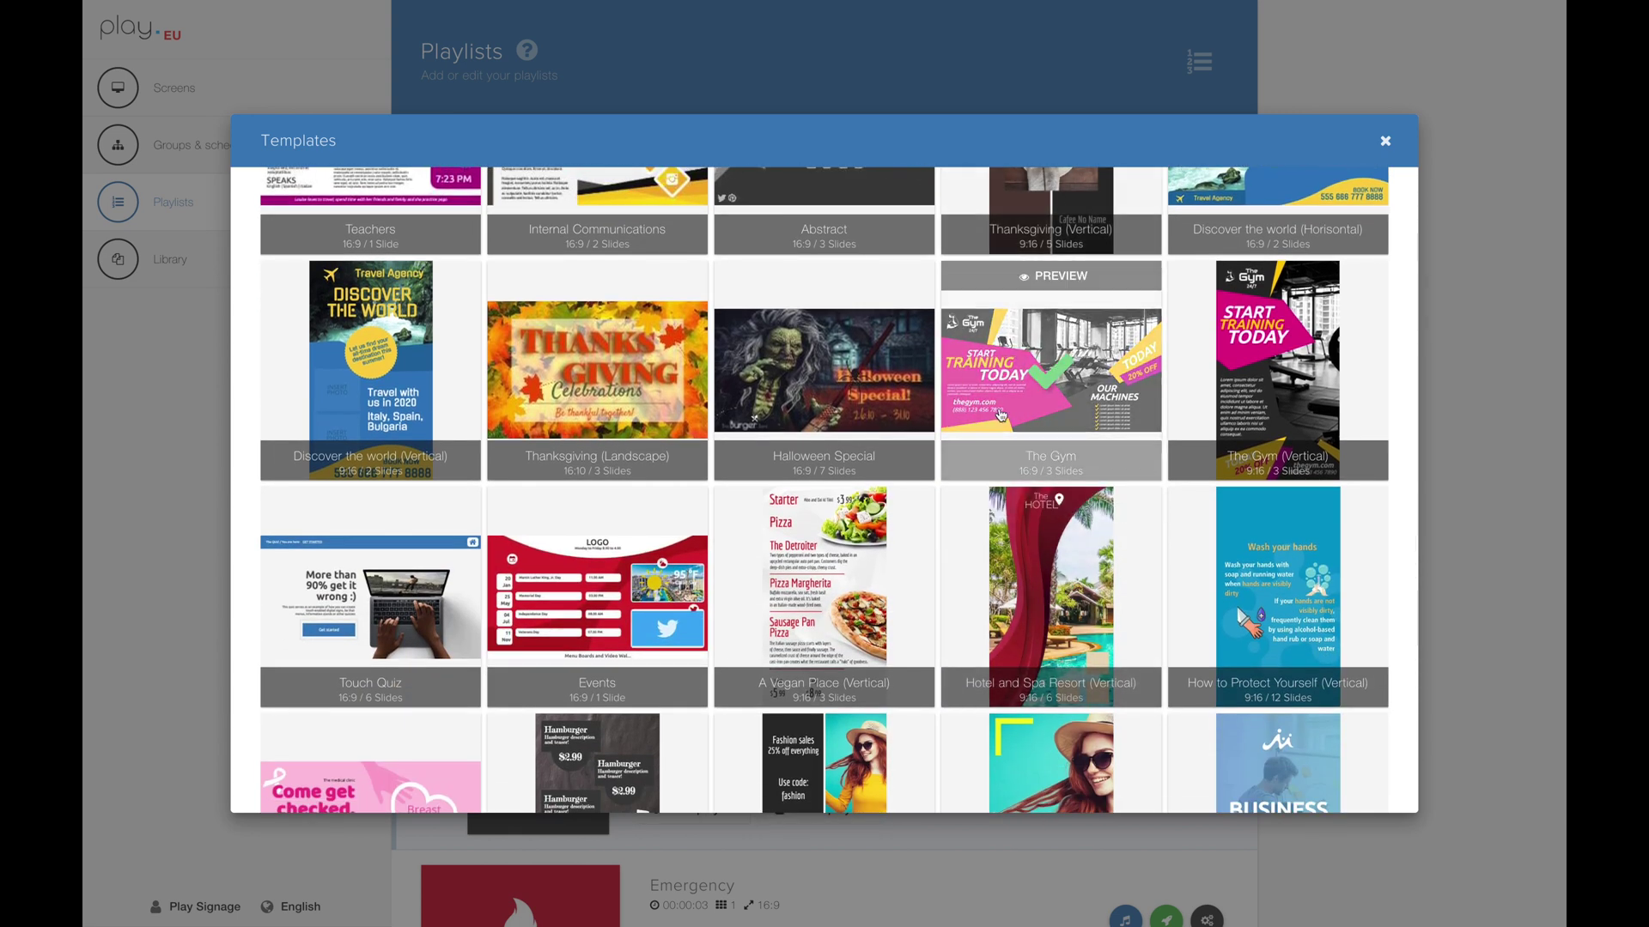
click(1027, 399)
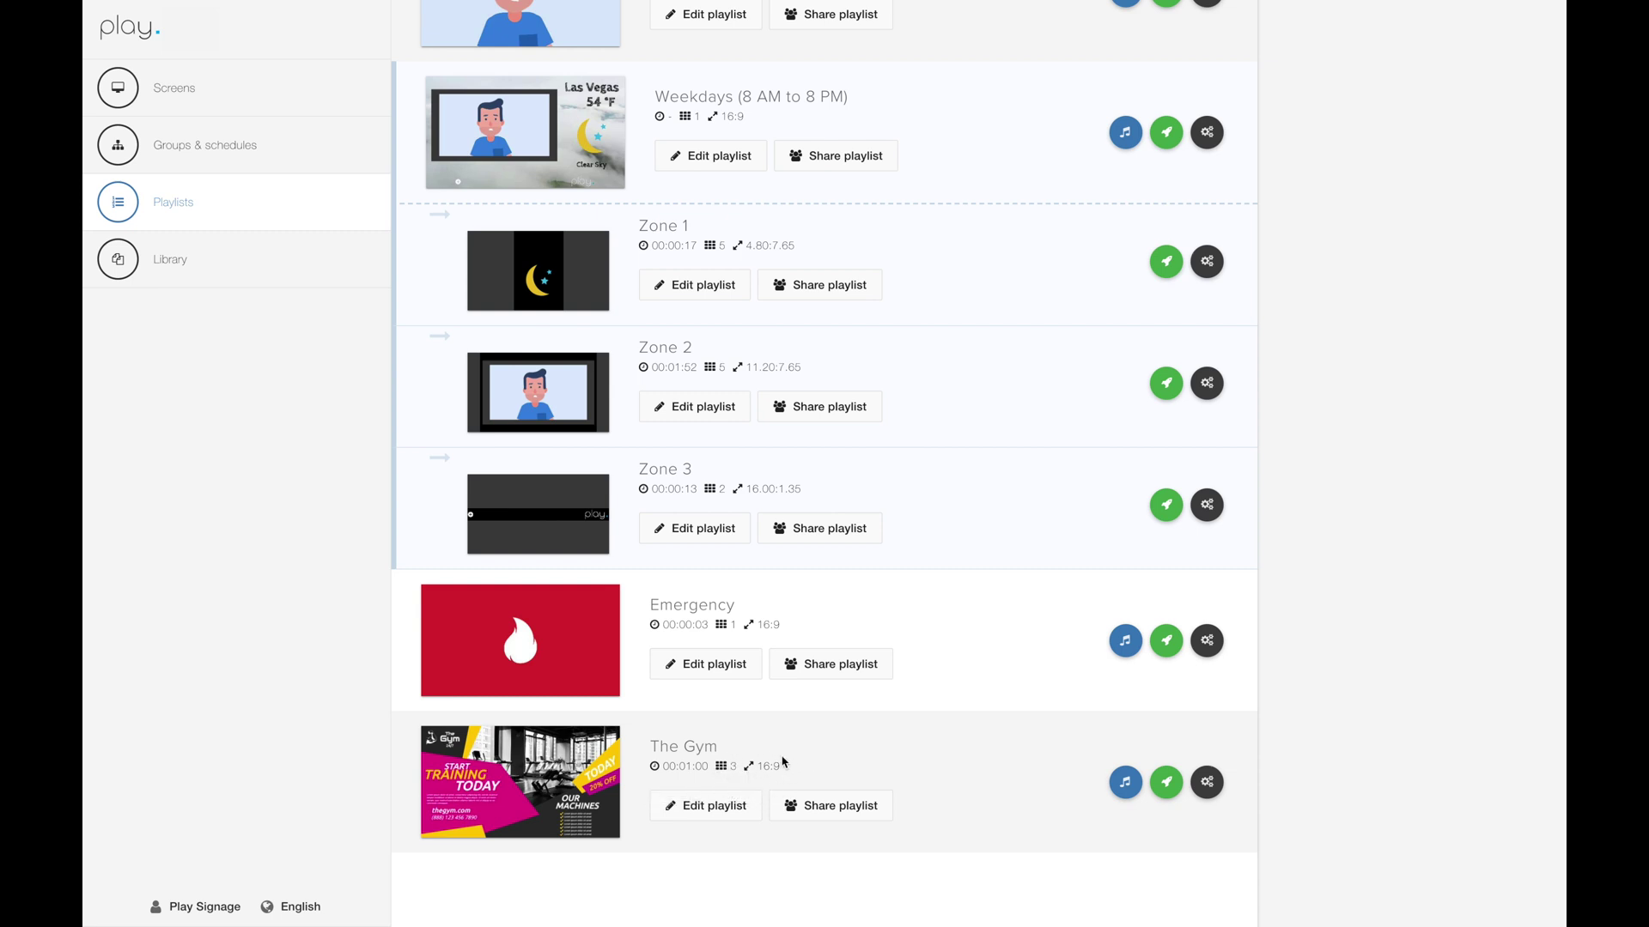
- Open The Gym playlist in the slide editor at slide 1
click(539, 758)
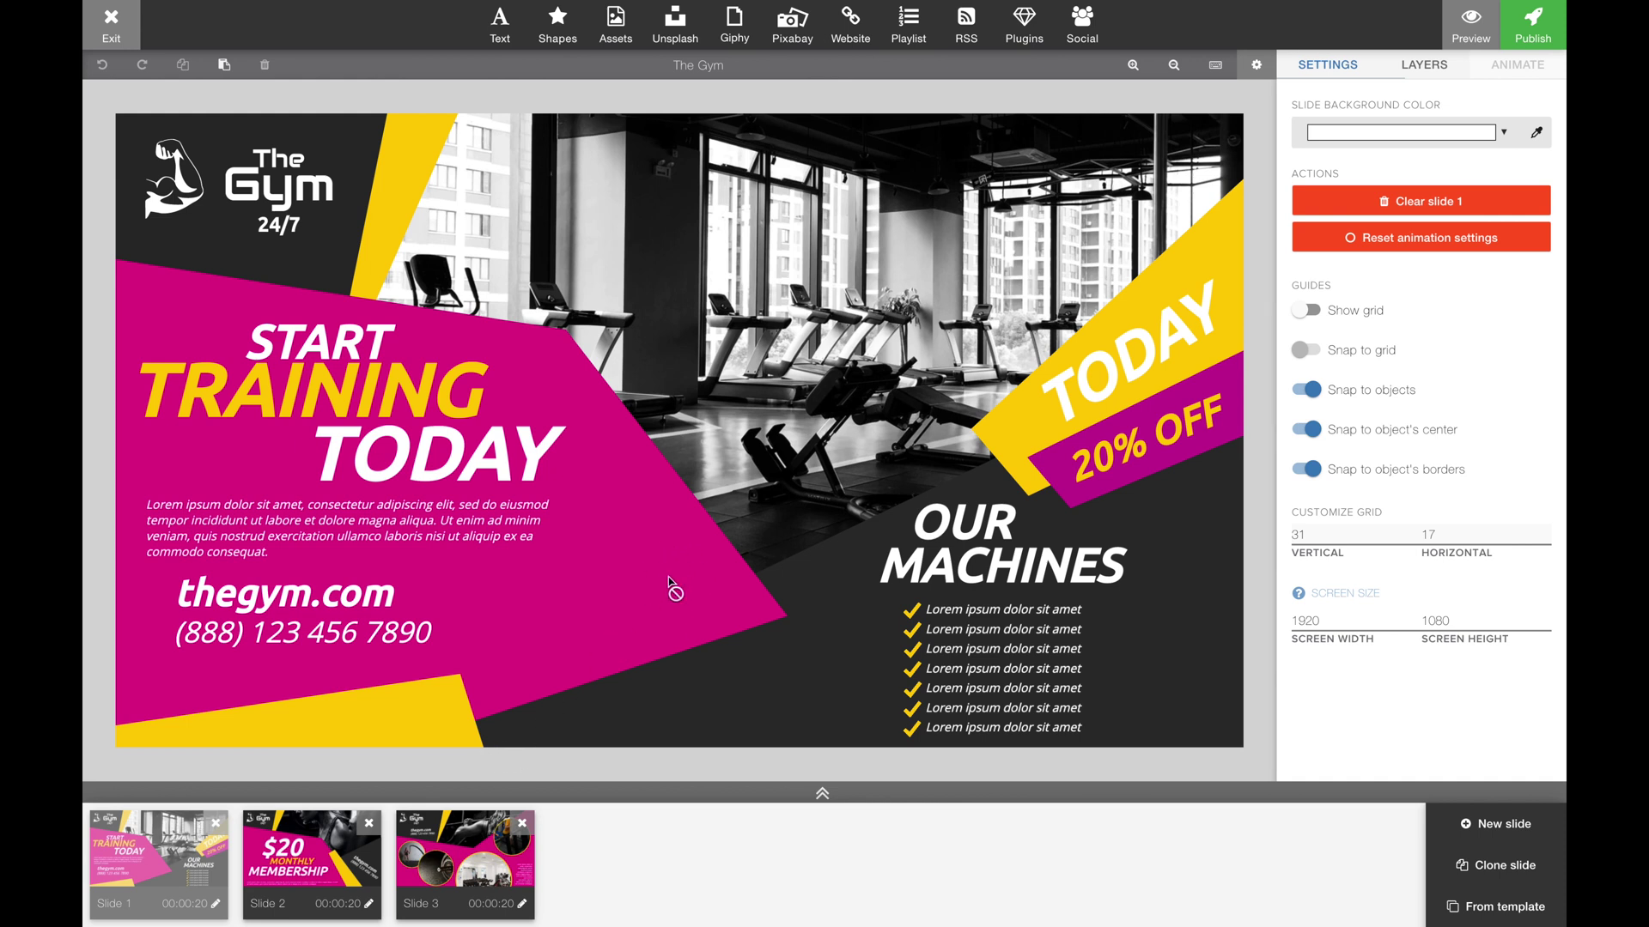
click(675, 590)
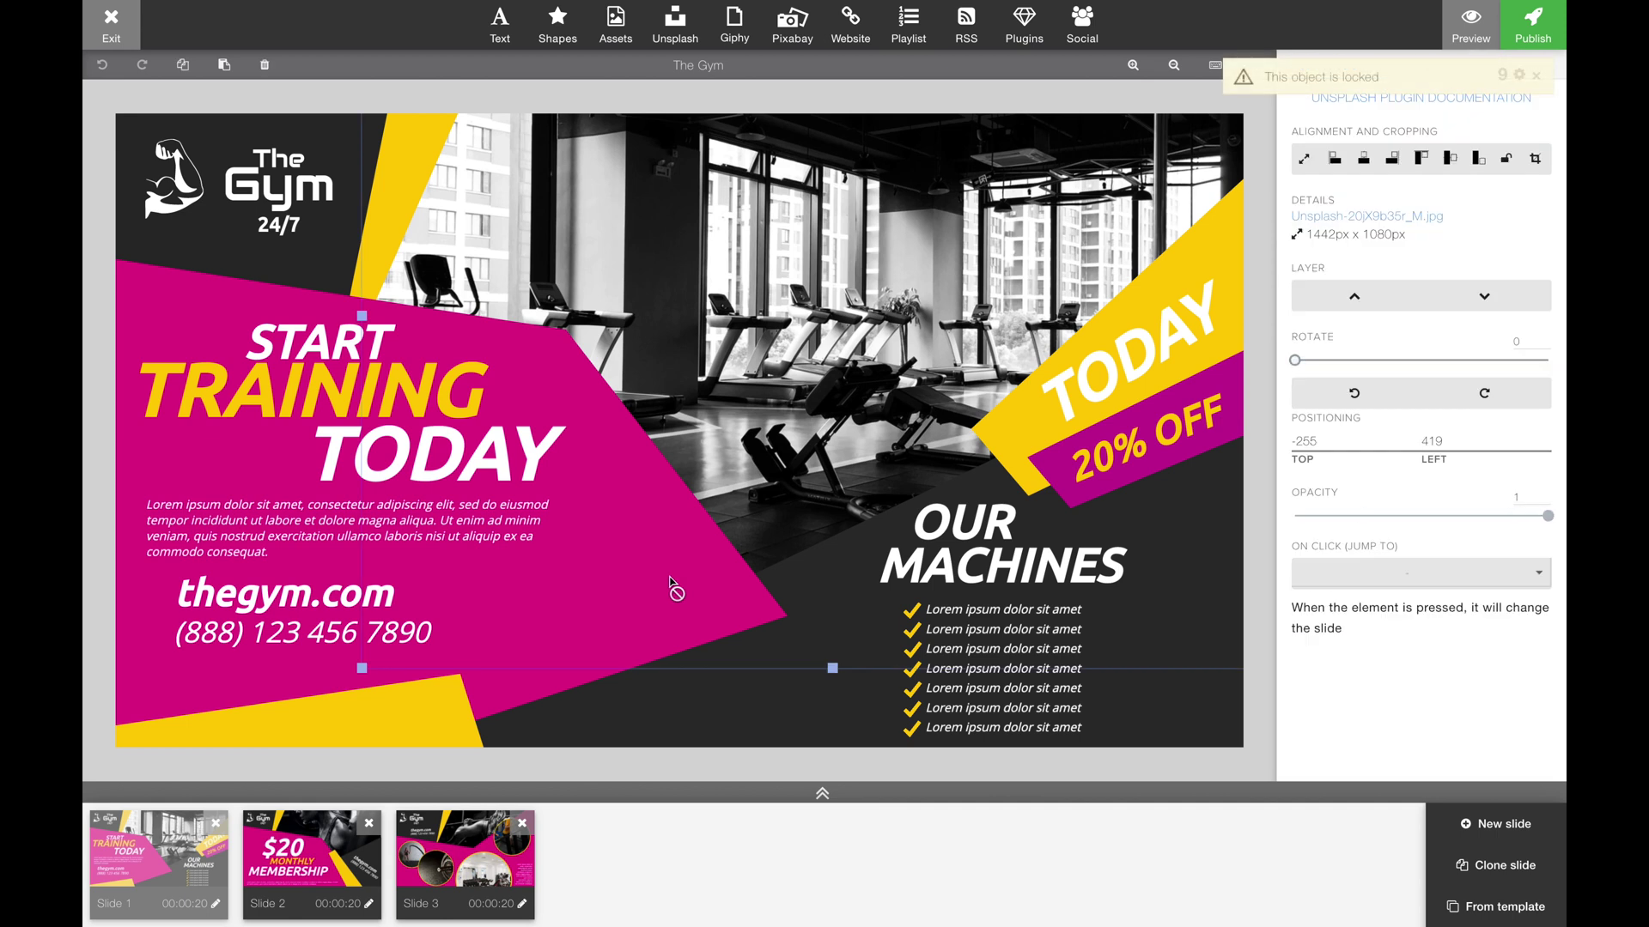
click(692, 720)
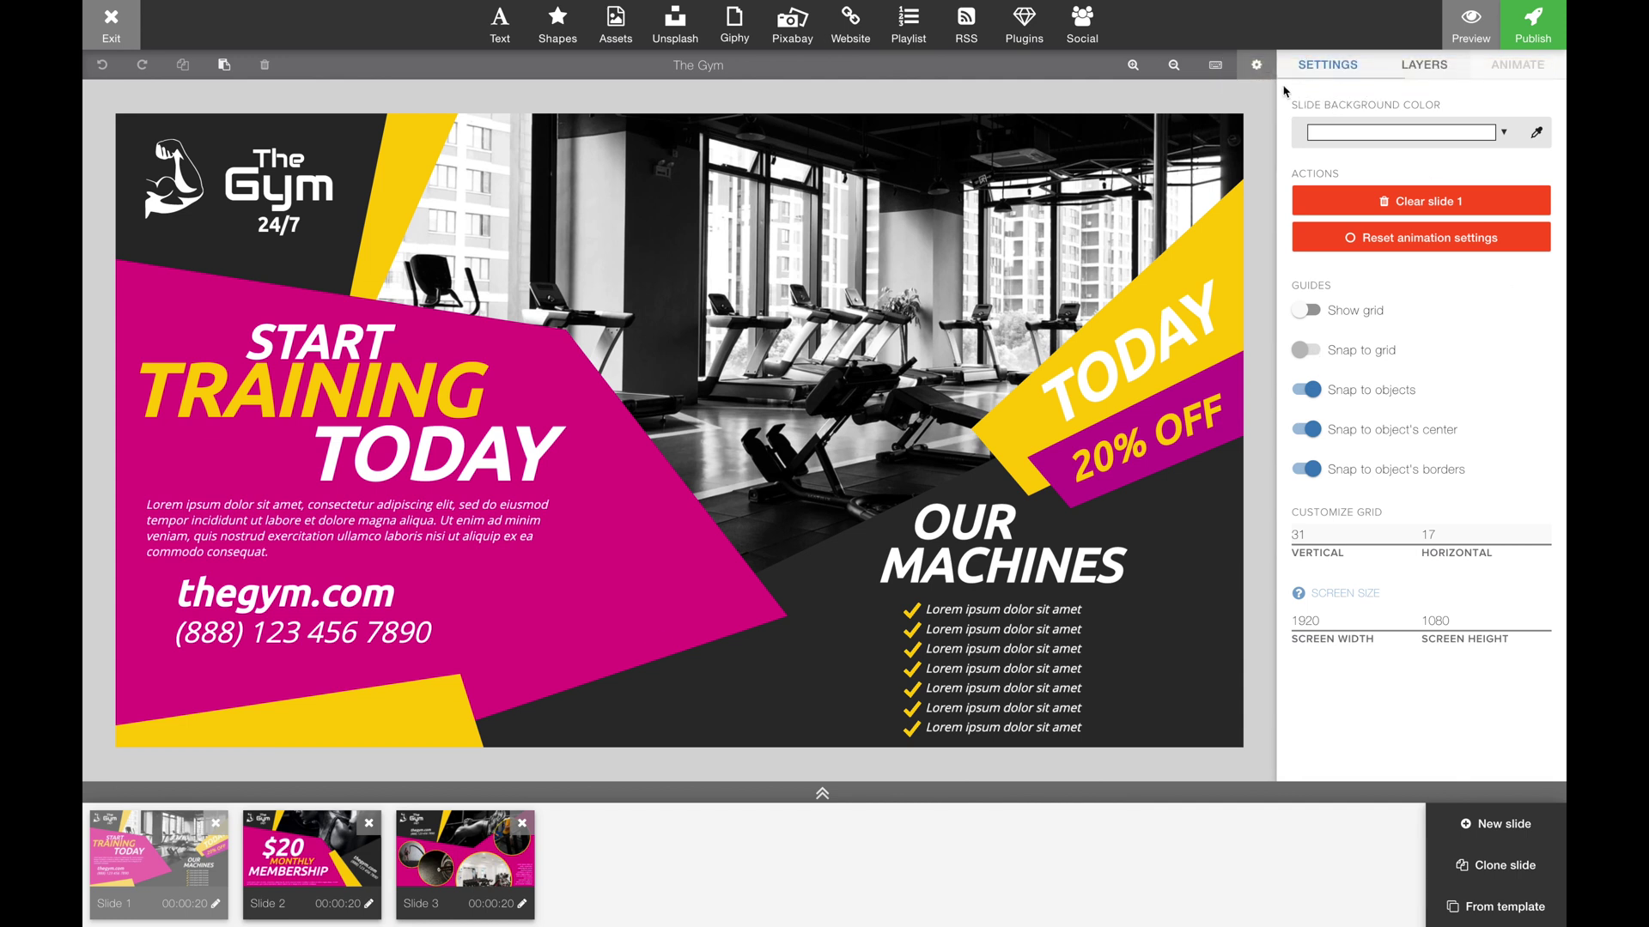
click(1414, 68)
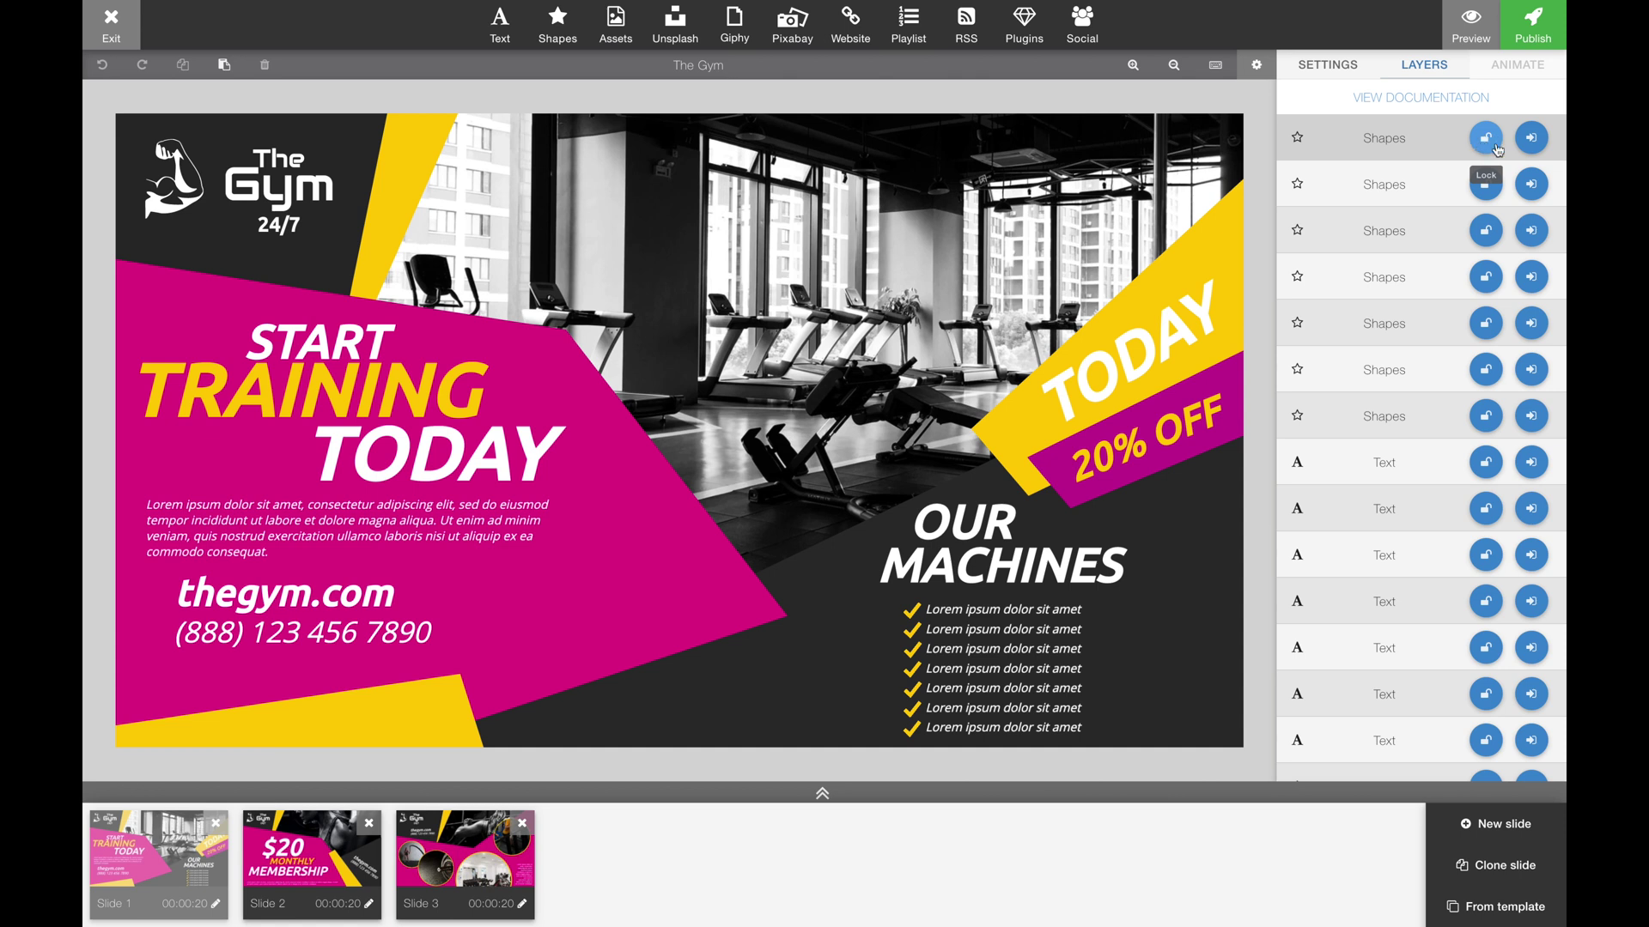
- Check slide 1's layers, including the locked background photo and the TRAINING text, then open slide 2
scroll(1481, 481, down, 3)
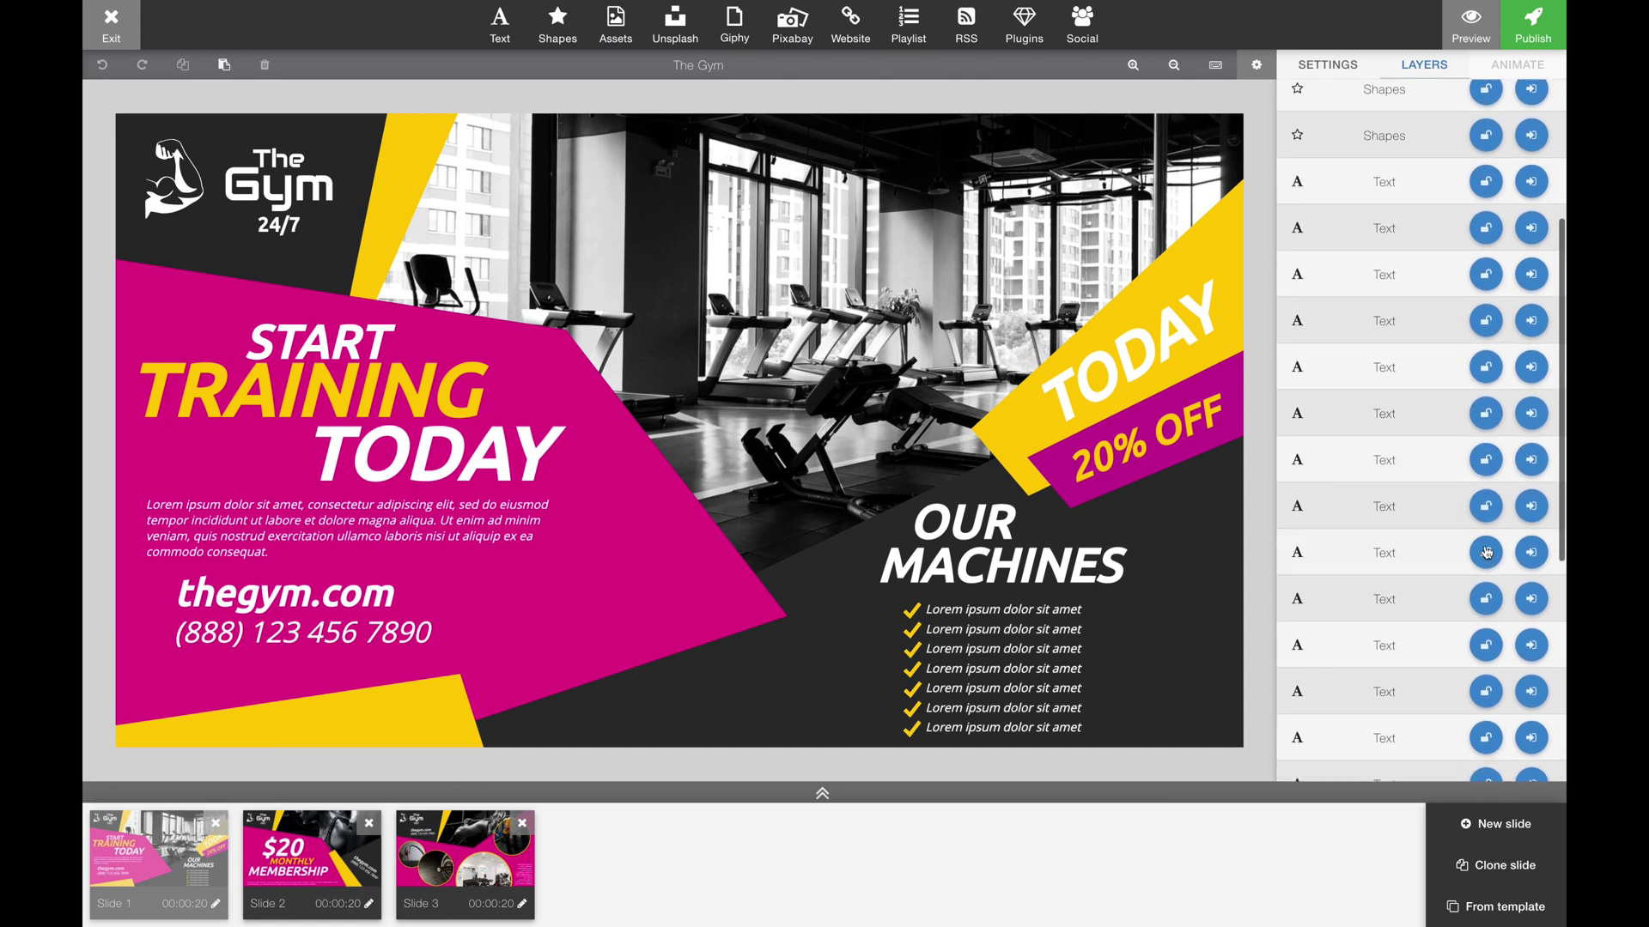
scroll(1486, 550, down, 5)
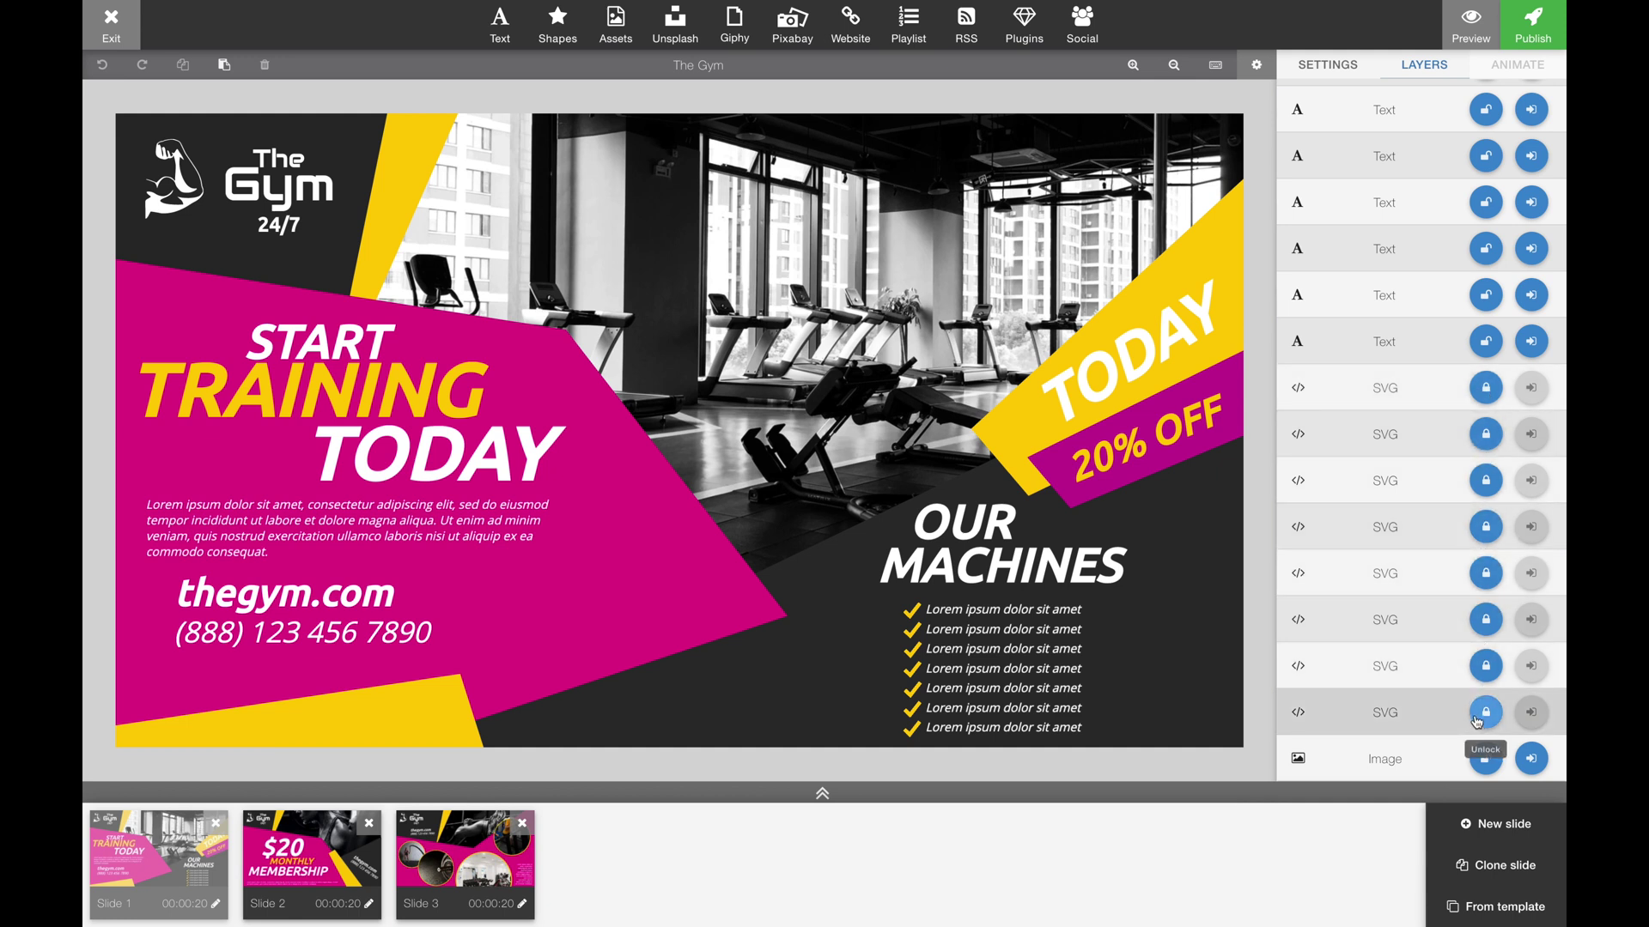
click(795, 409)
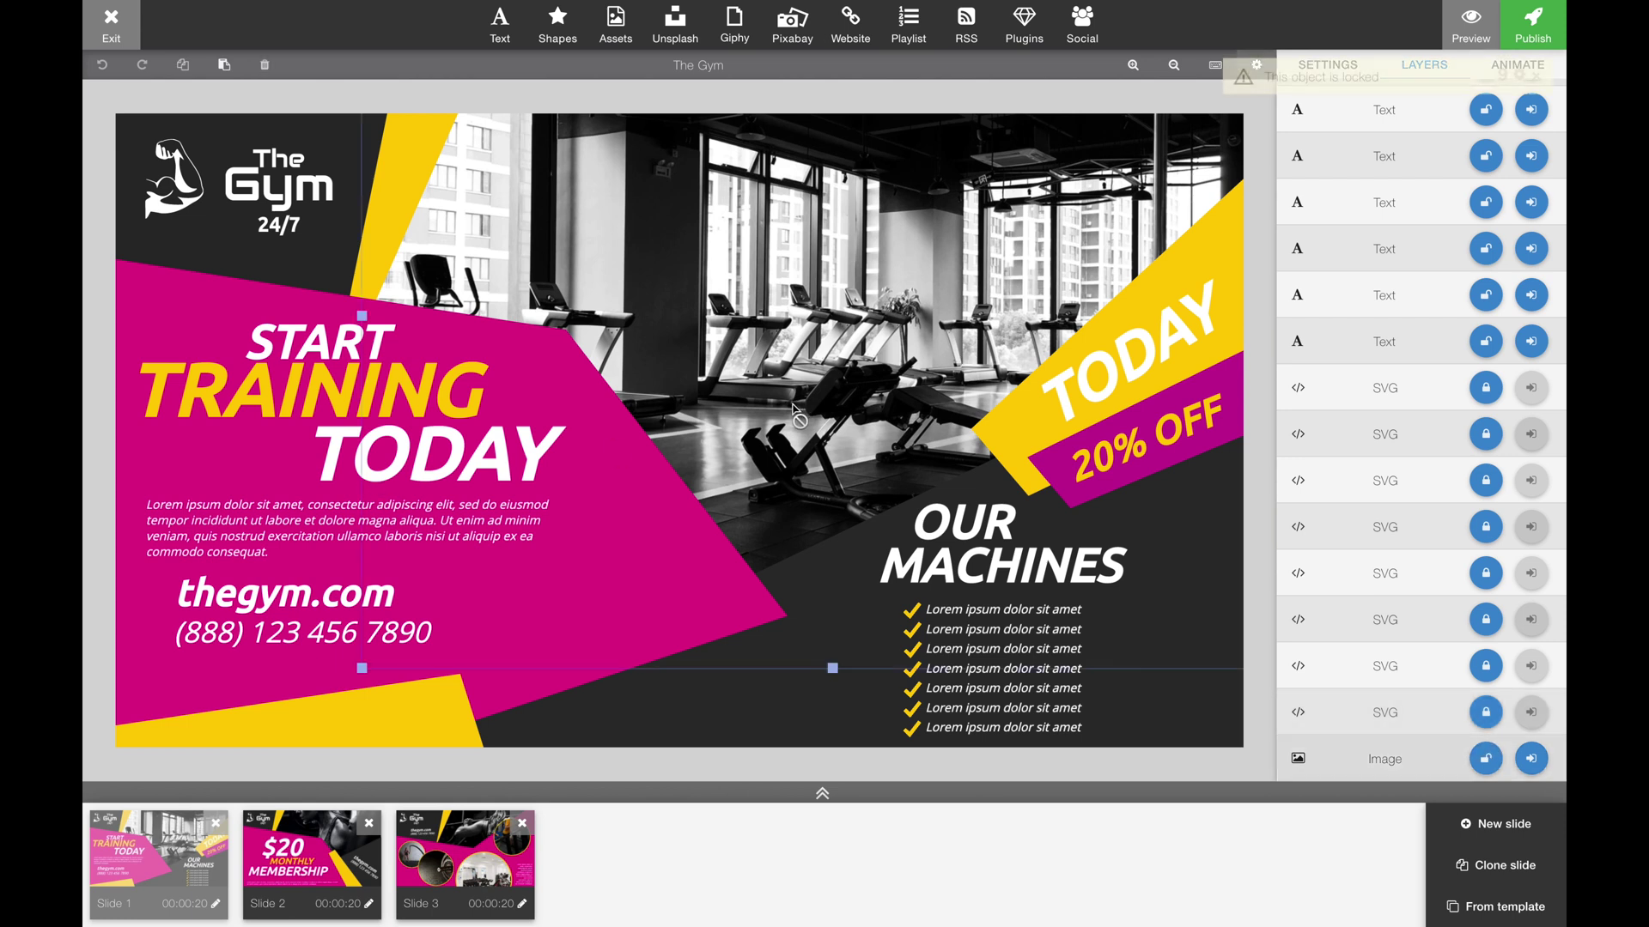
double_click(249, 385)
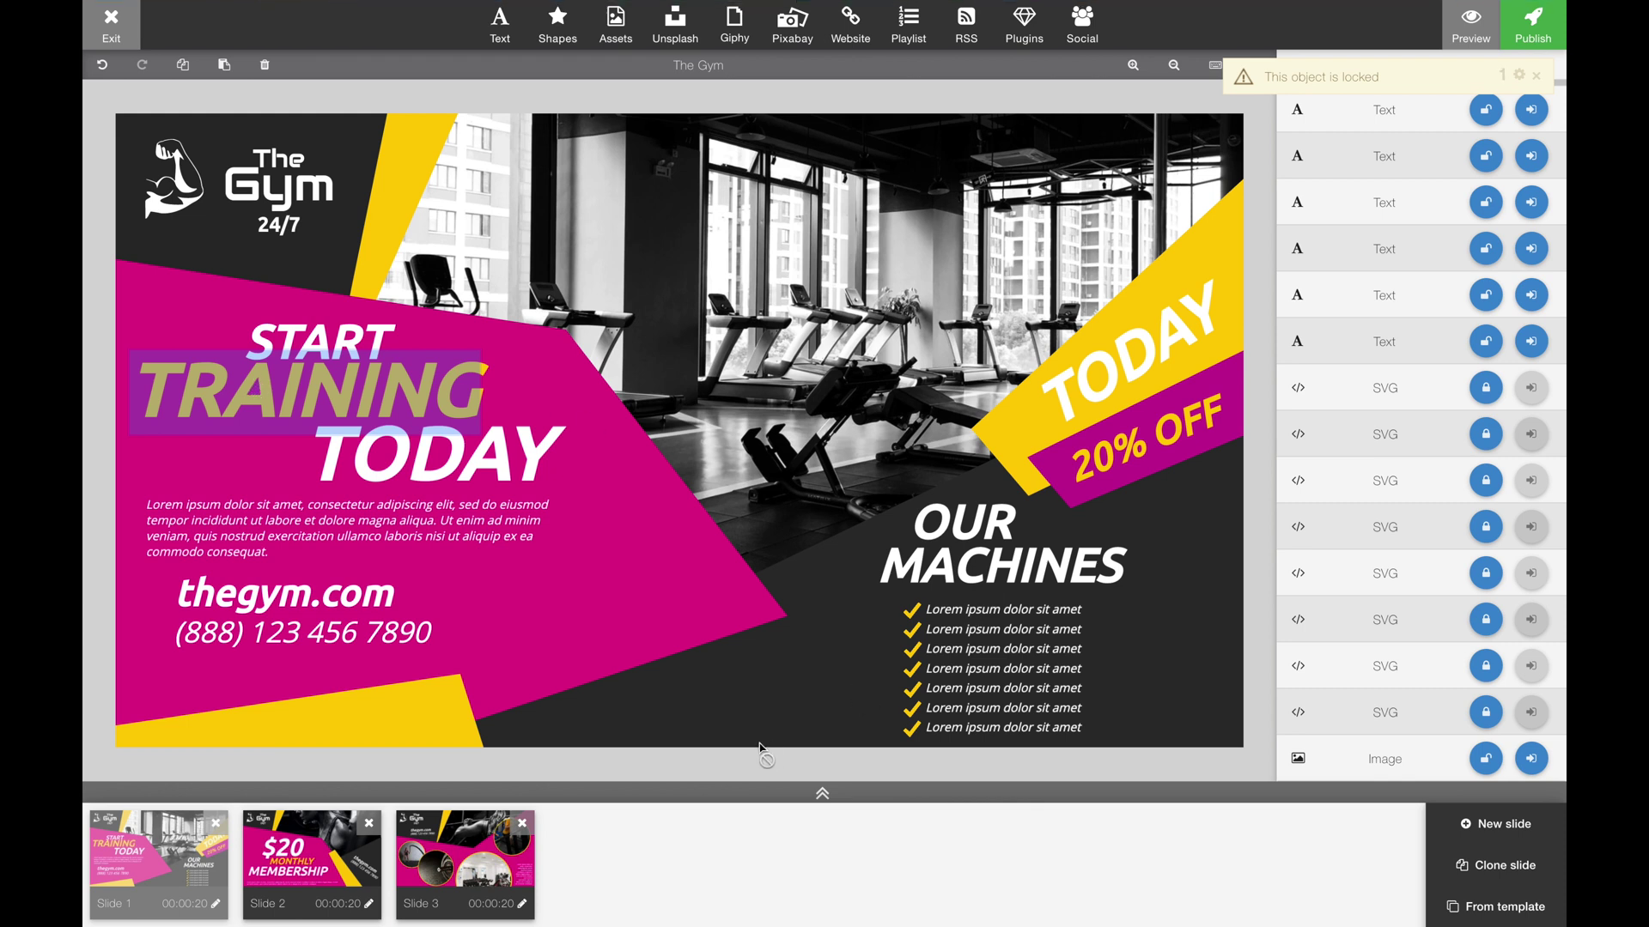
click(304, 851)
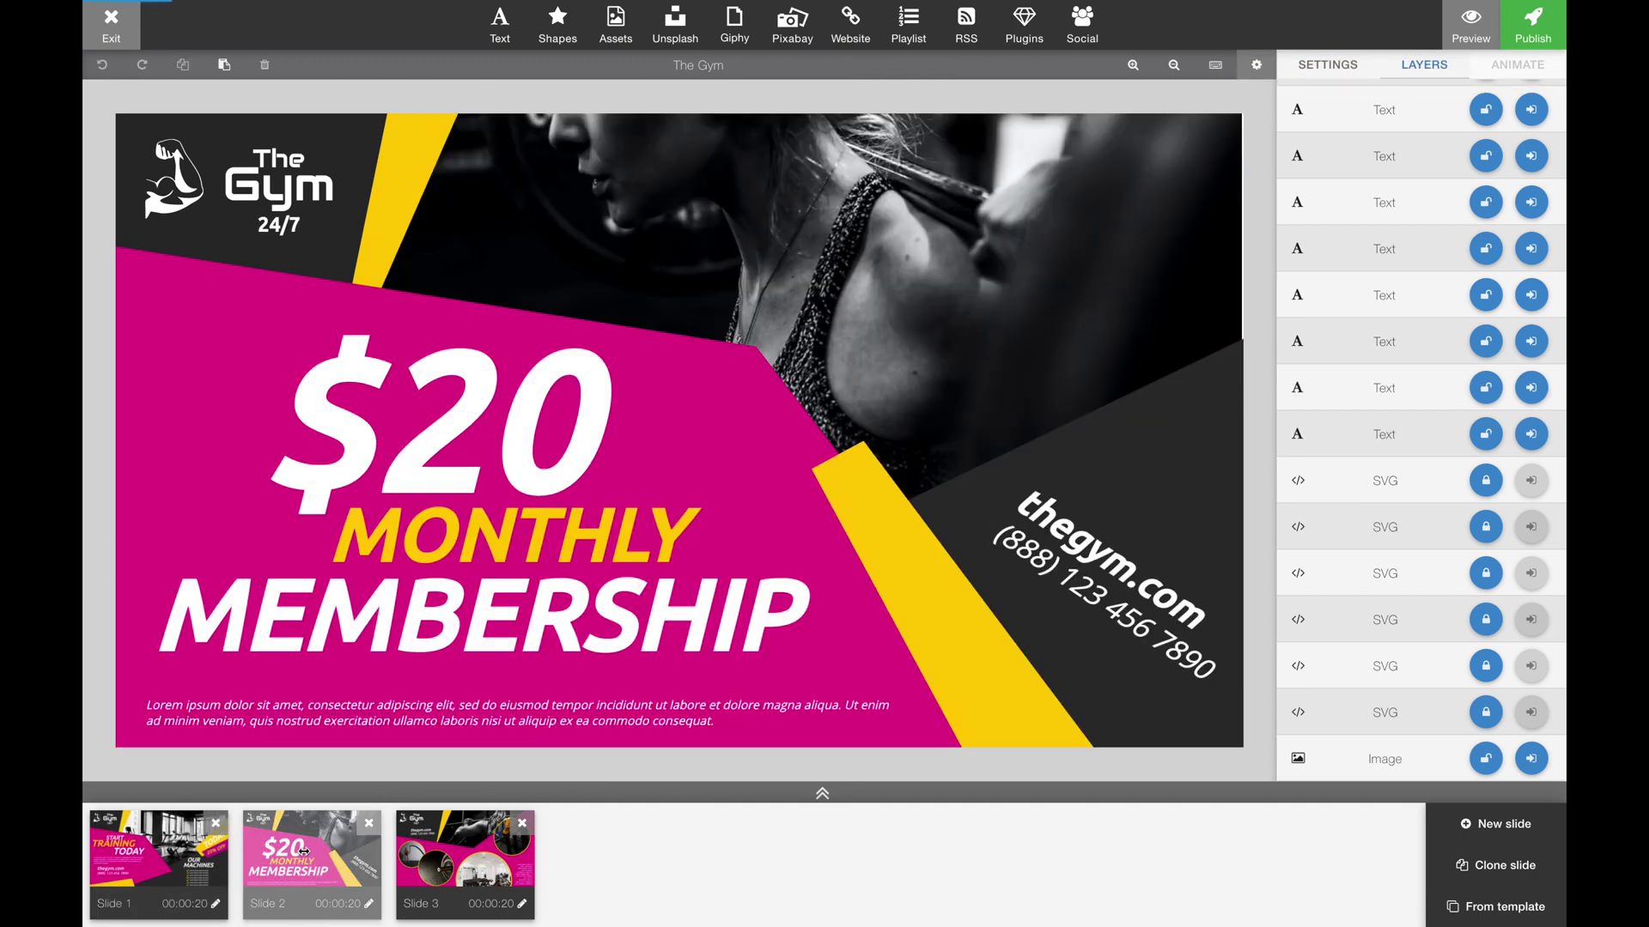
- On slide 3, replace the weights photo with a push-up photo from Pixabay
click(487, 853)
click(443, 566)
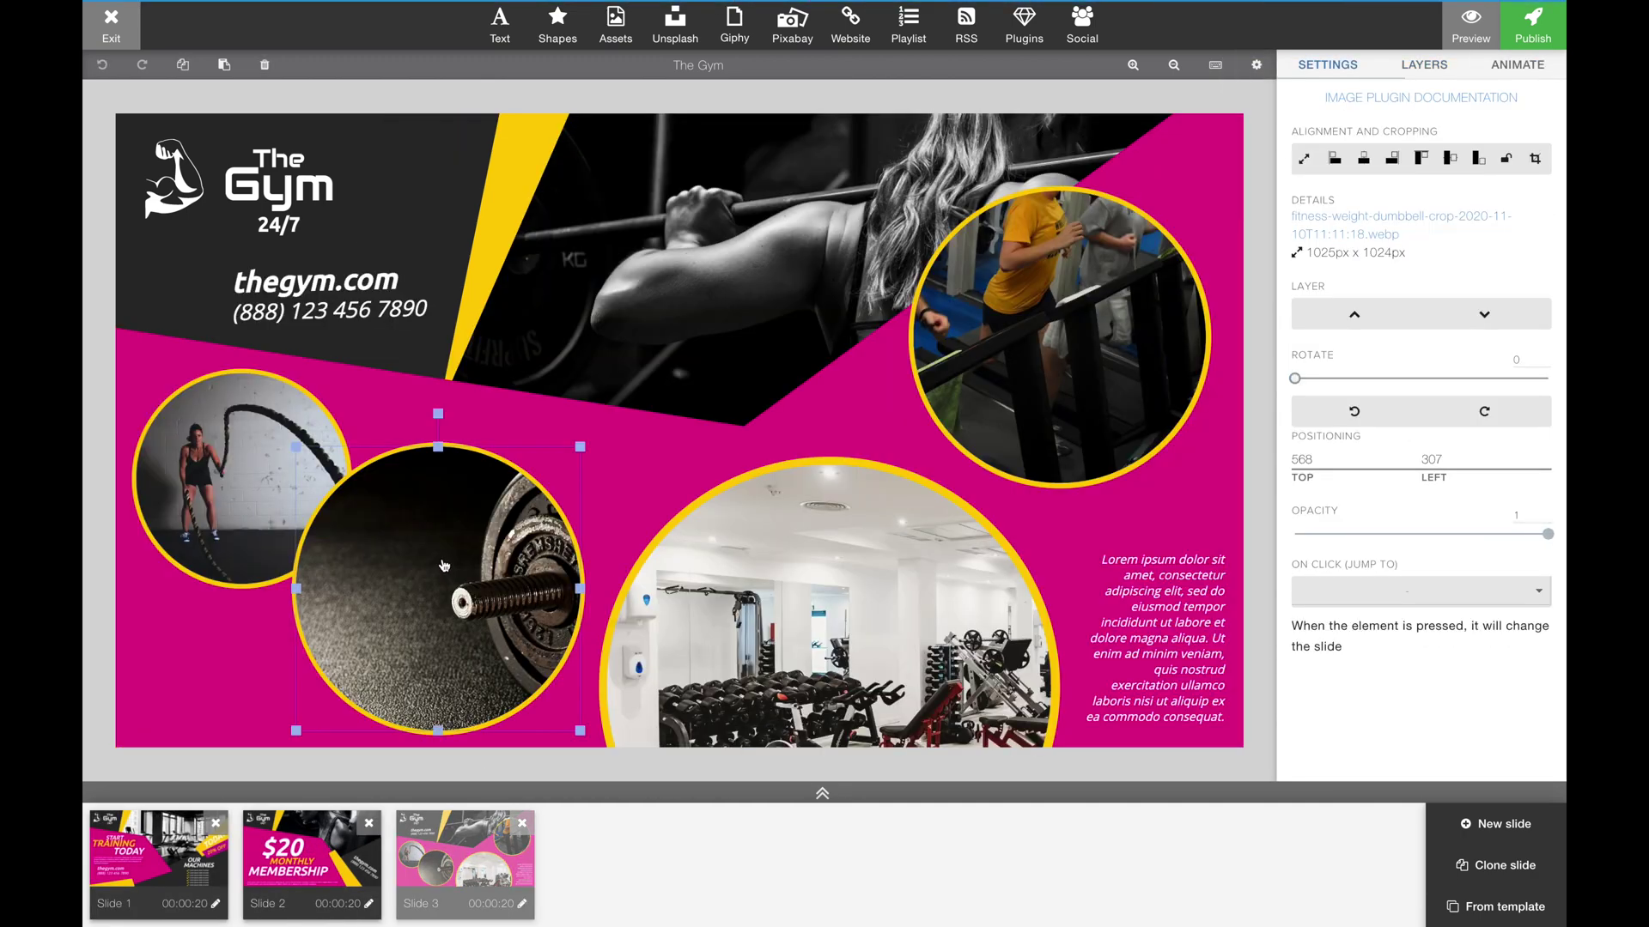
key(Delete)
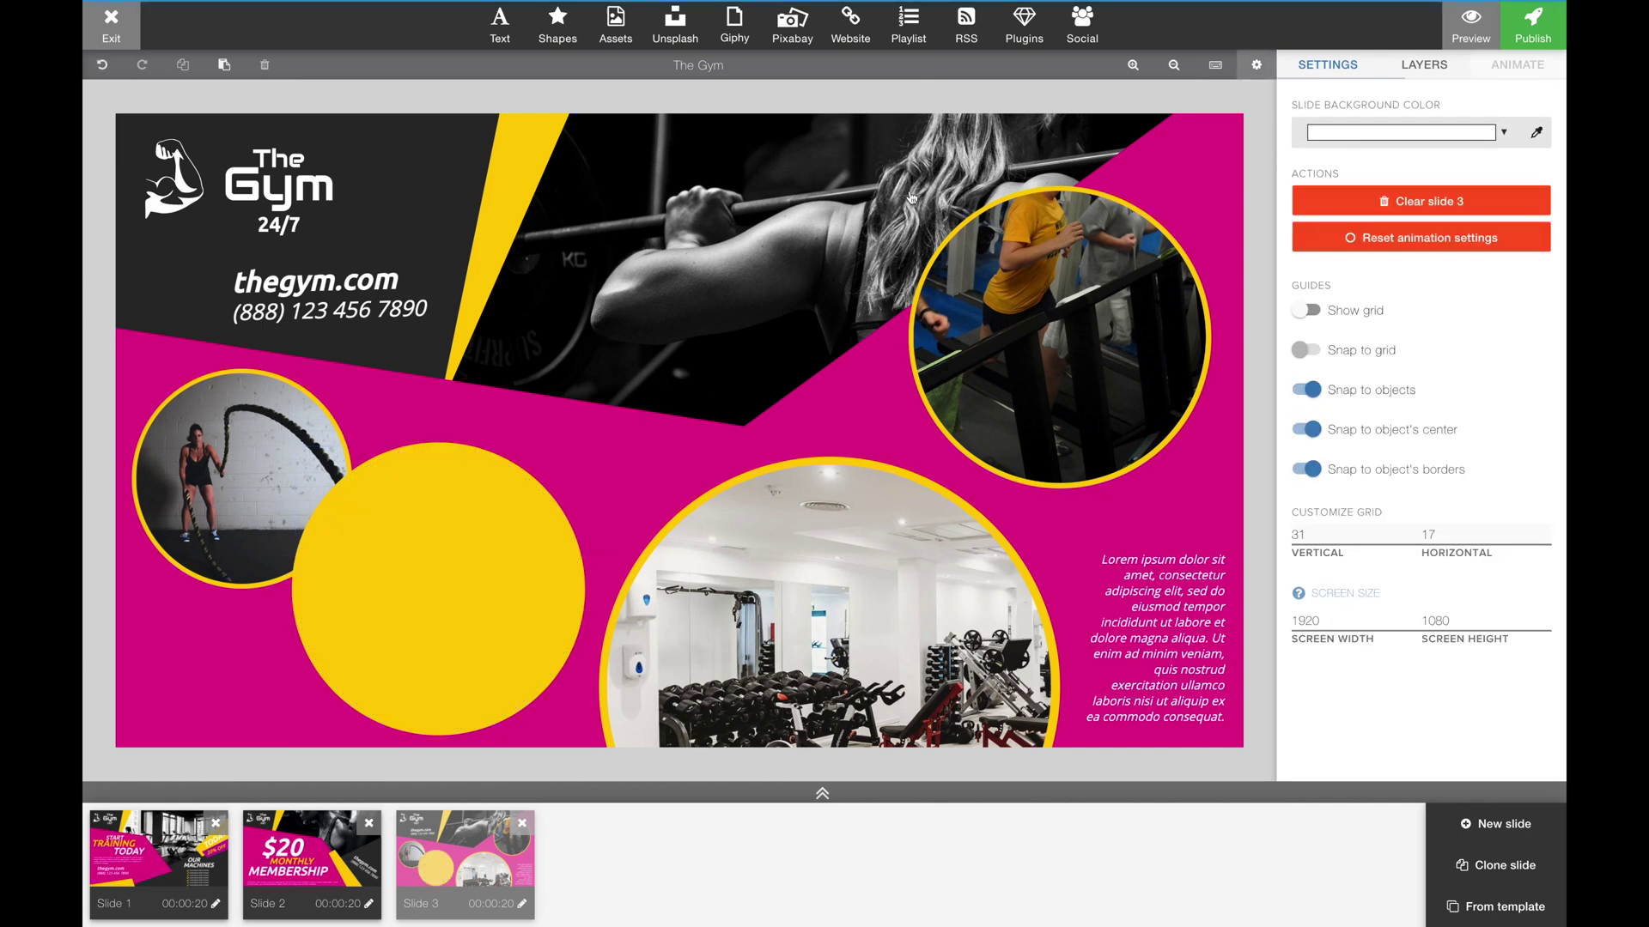
click(795, 33)
click(791, 124)
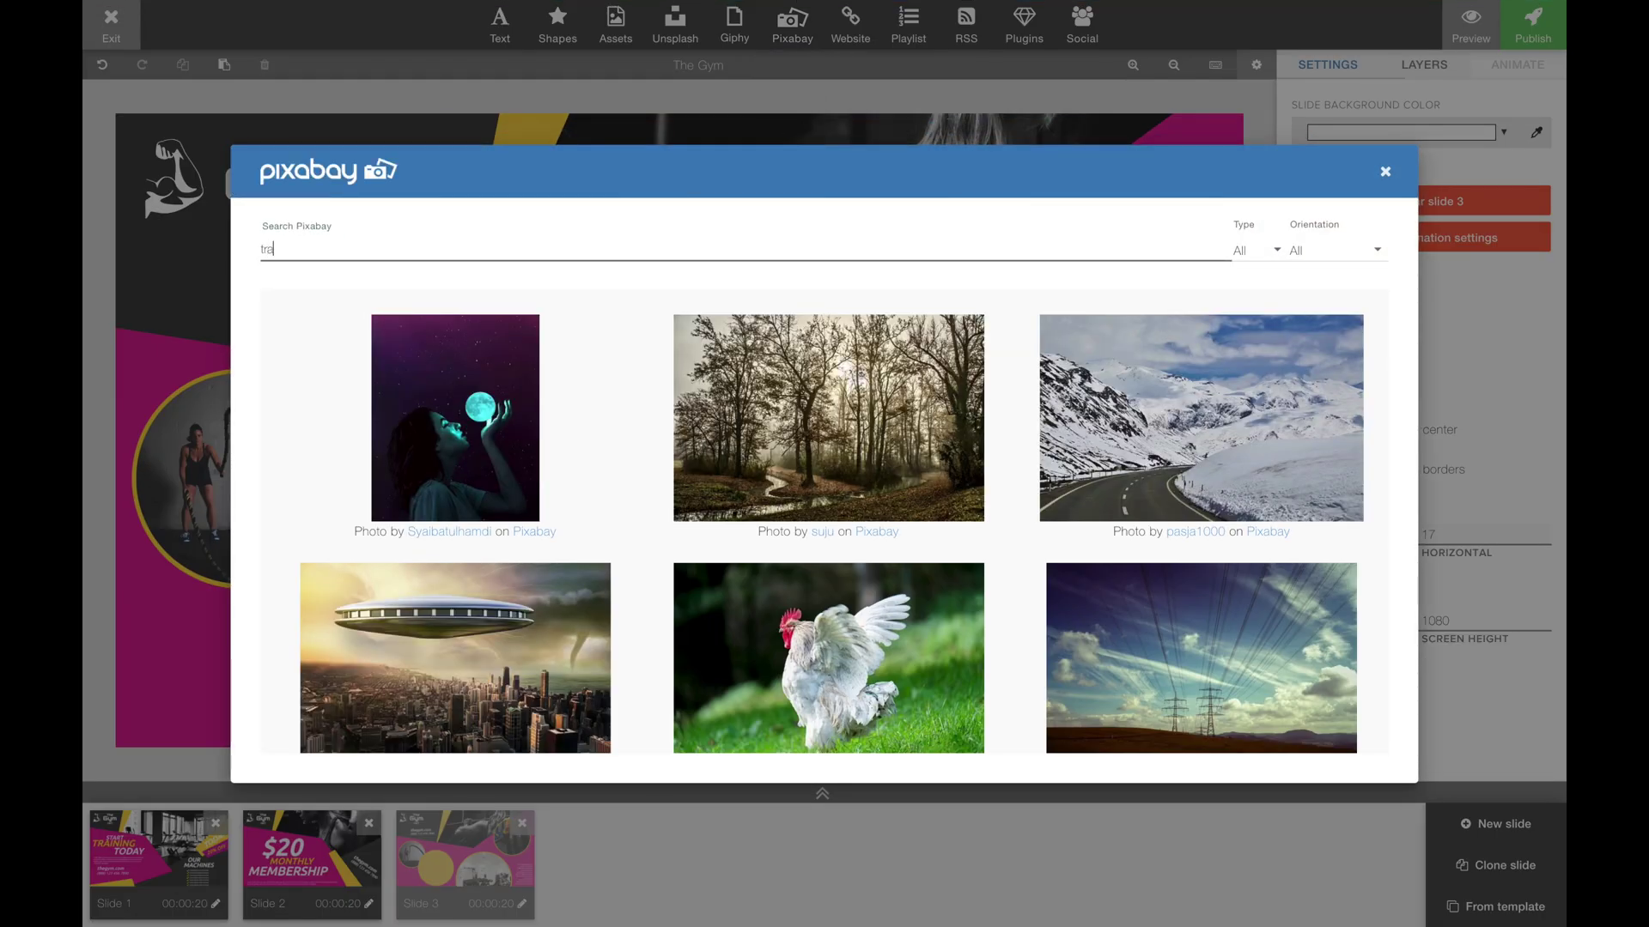
click(828, 418)
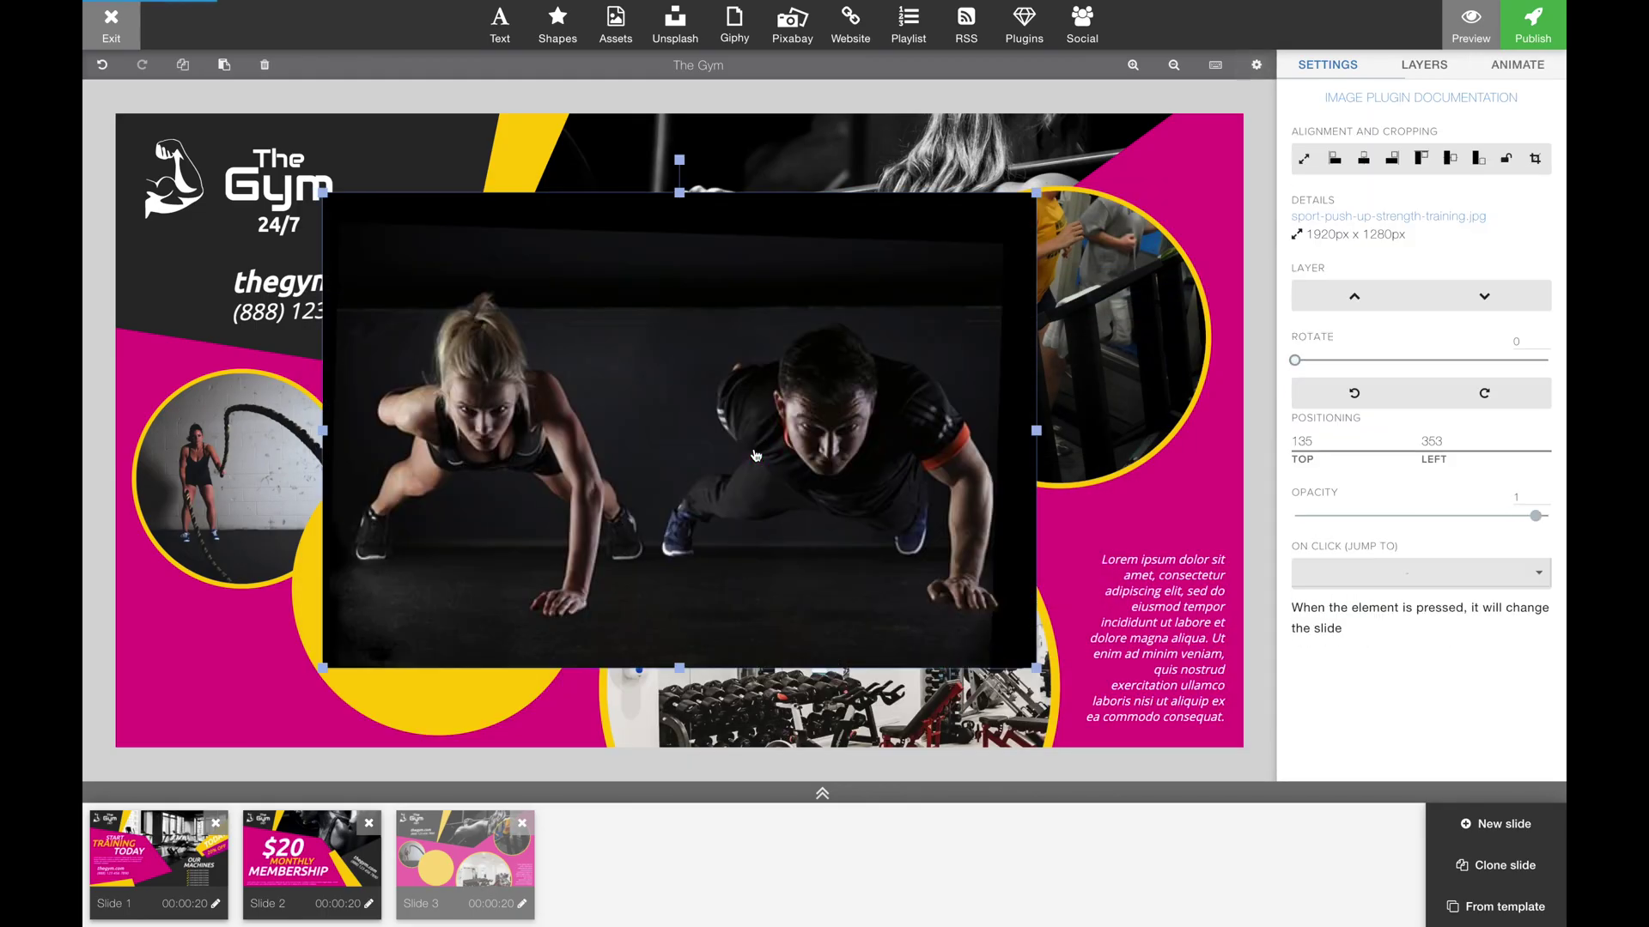
click(1536, 160)
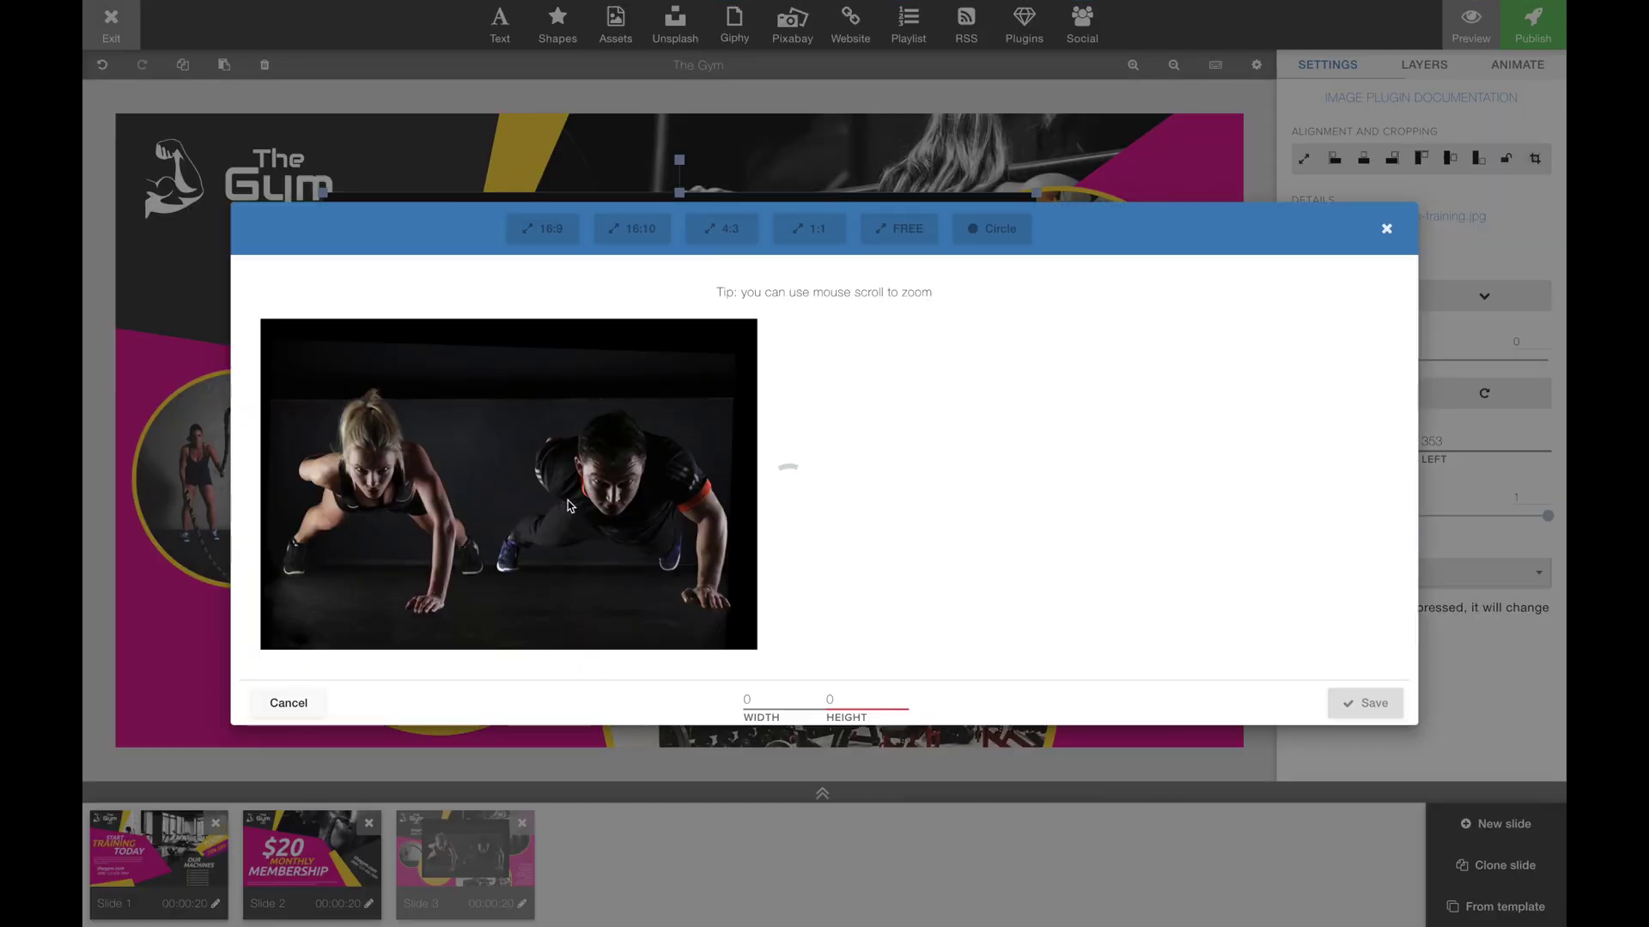
- Crop the push-up photo to a circle centred on the man, enlarge it, and expand the slides dash
click(994, 243)
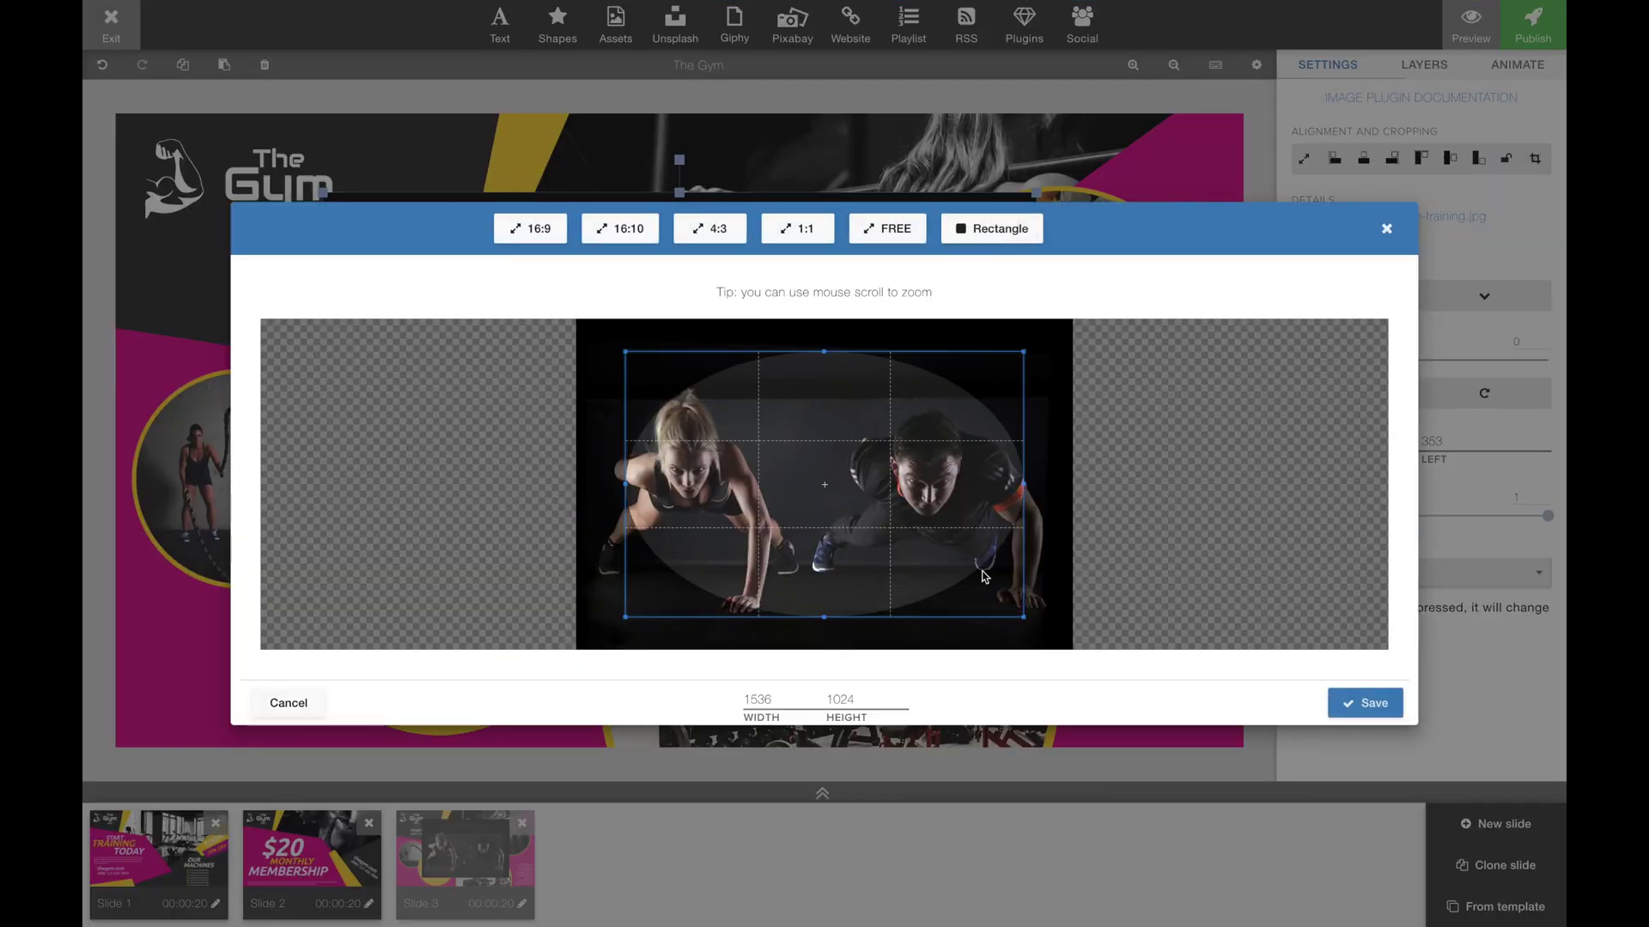
drag(1023, 485, 887, 486)
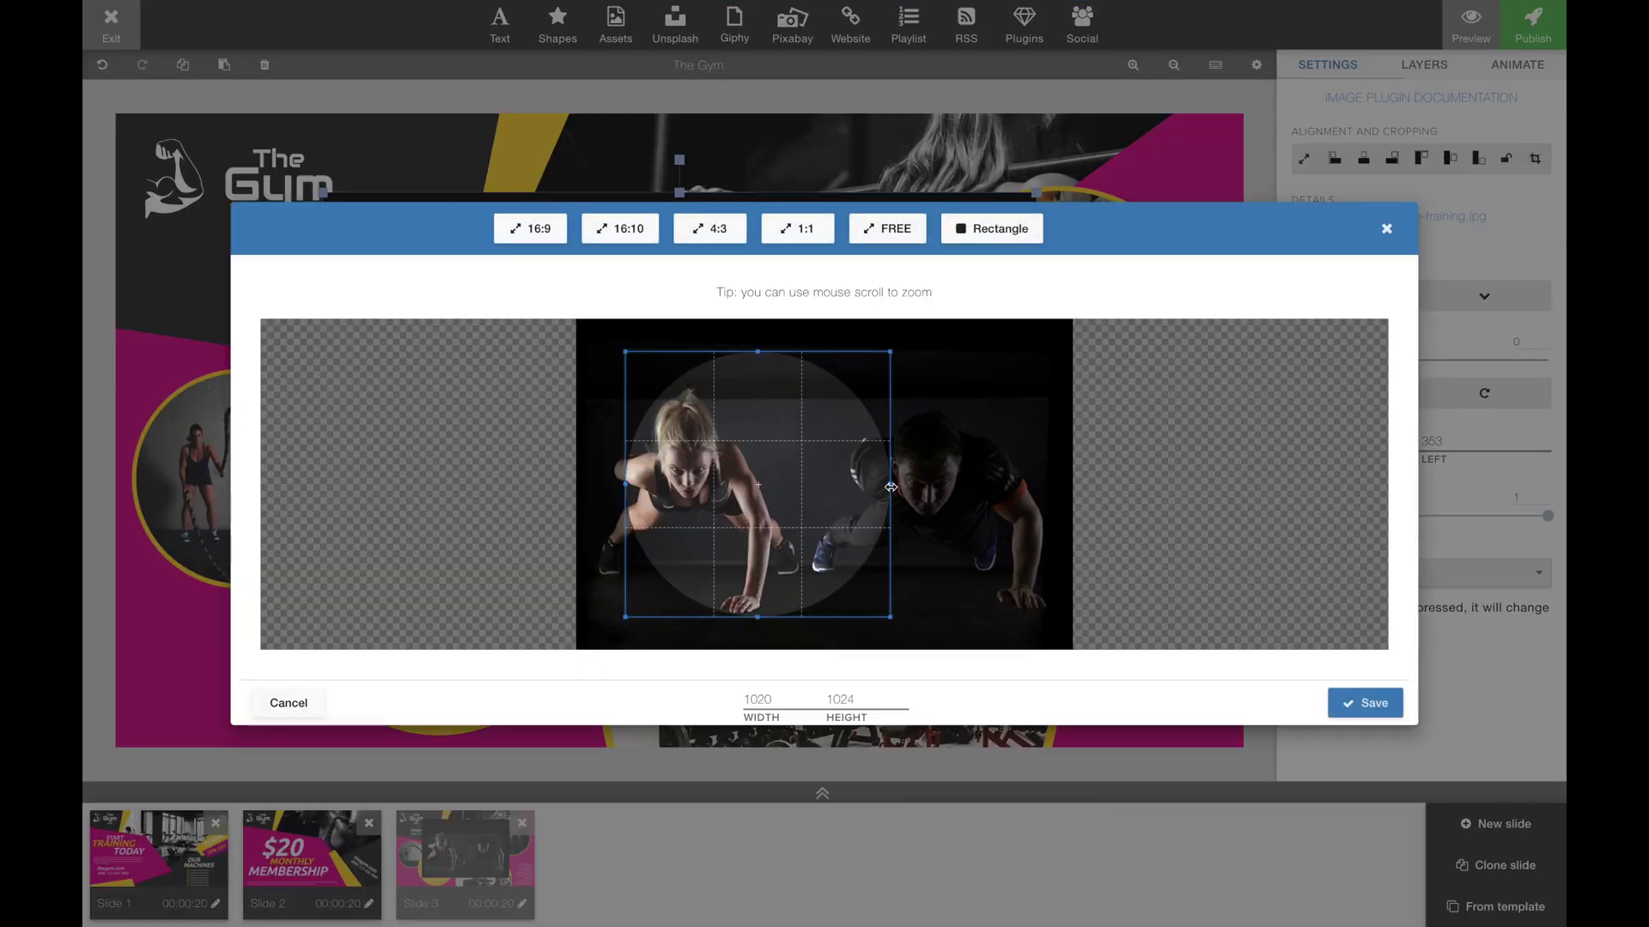
drag(752, 488, 845, 488)
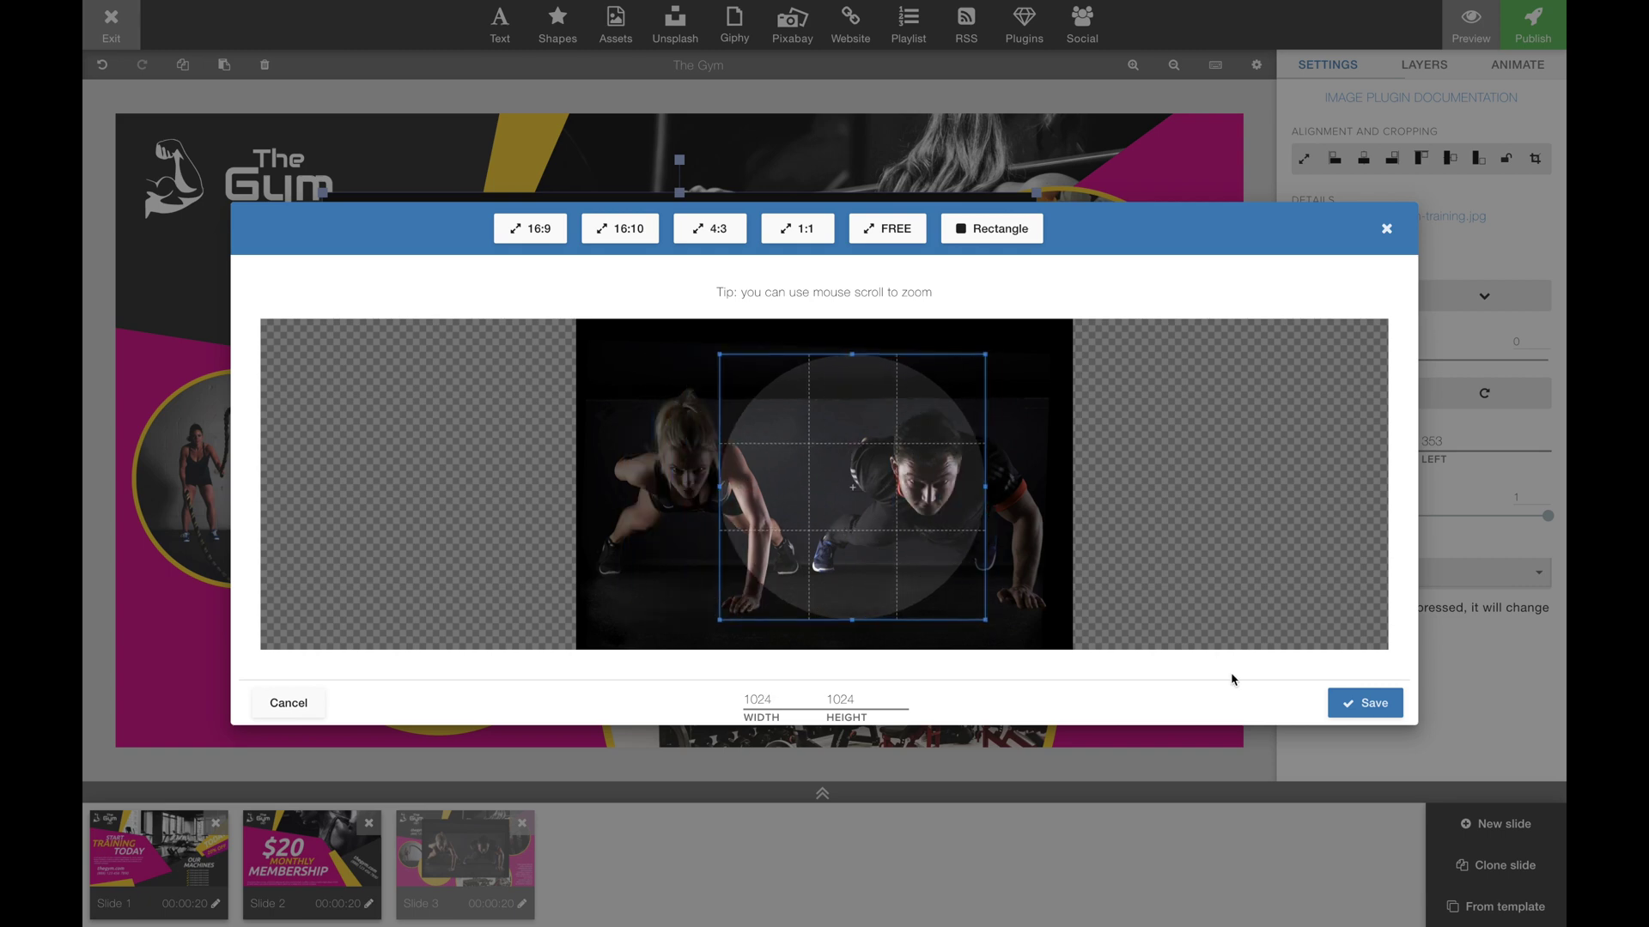
click(1345, 707)
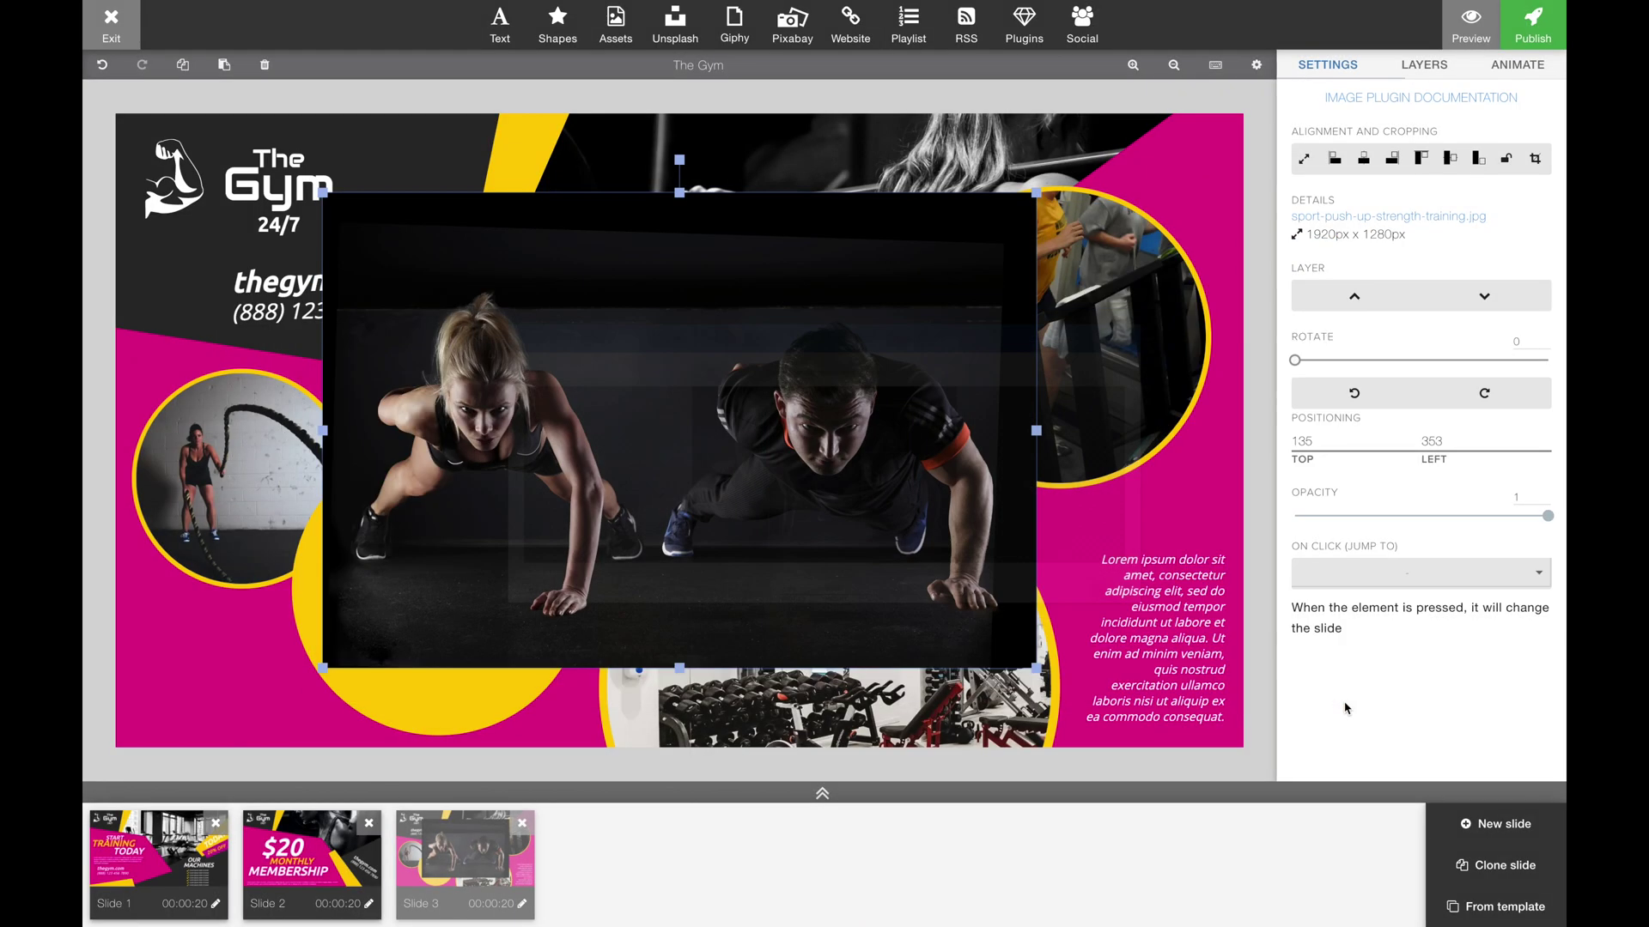
drag(552, 465, 576, 449)
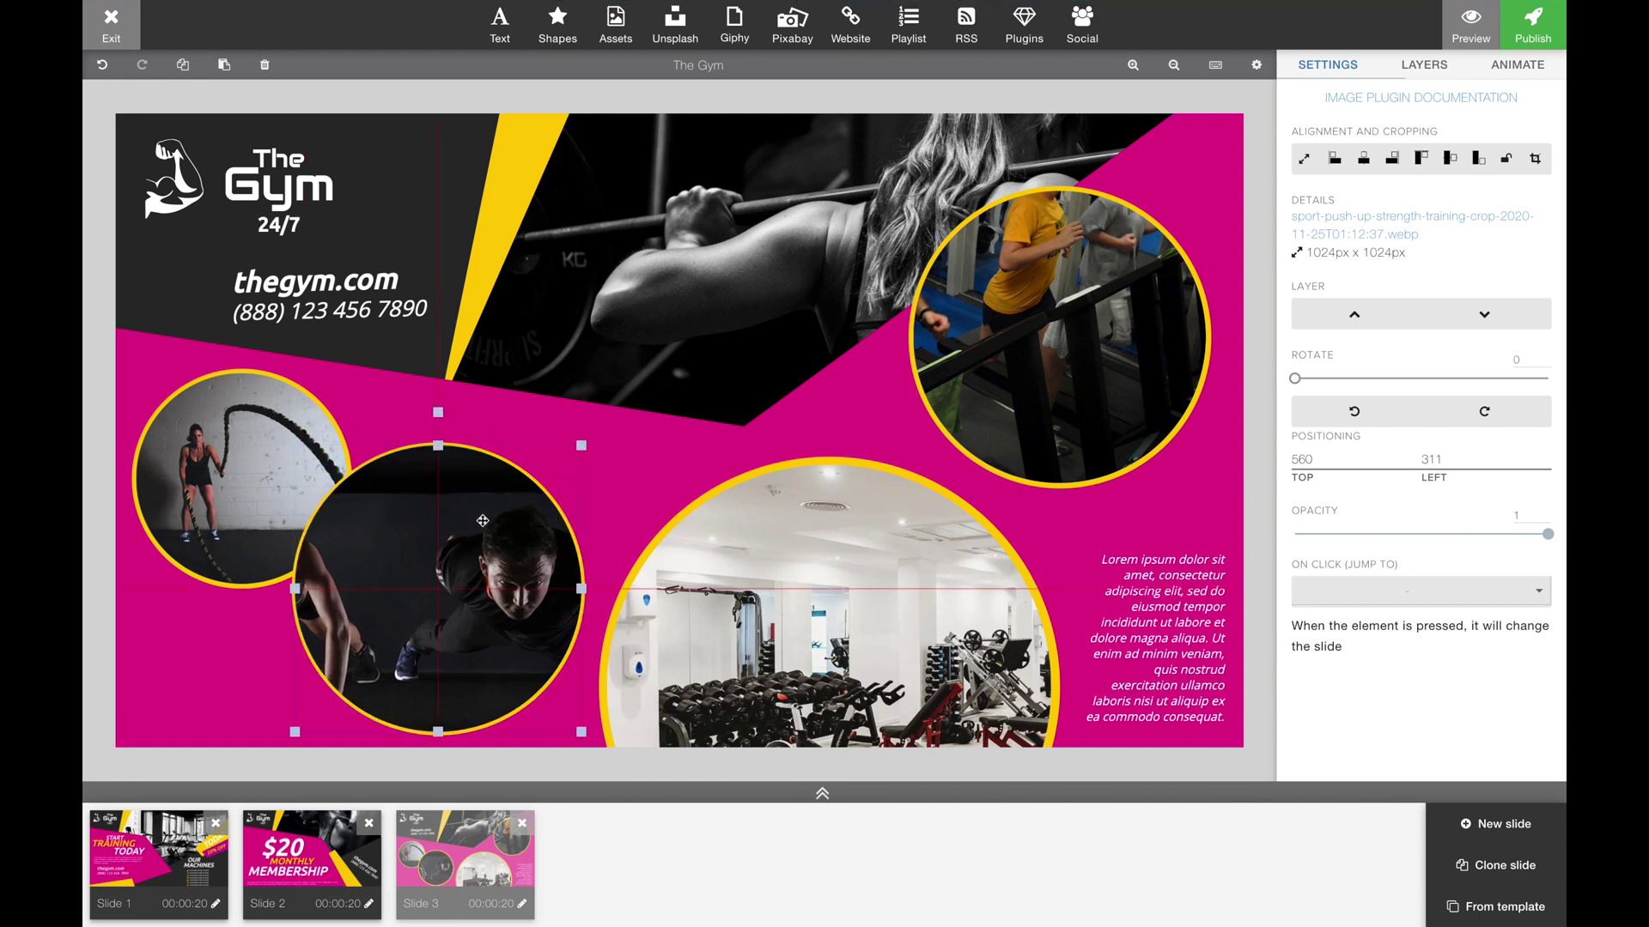
key(Tab)
click(797, 804)
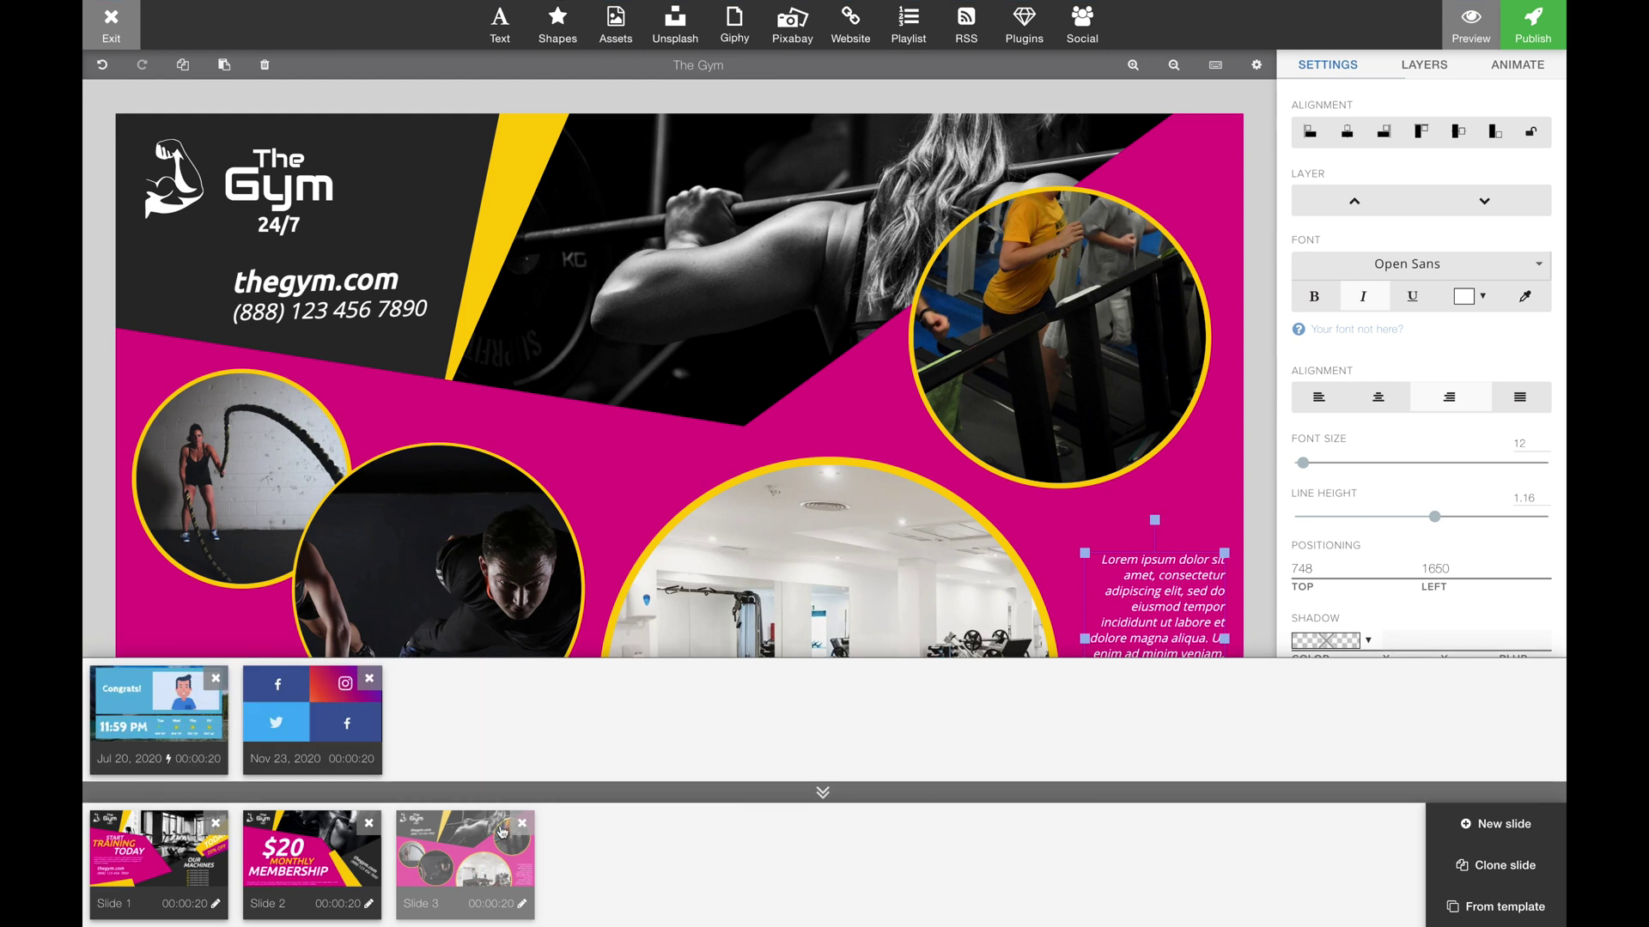
- Drag slides 3, 2 and 1 into the slides dash, then collapse the dash
drag(418, 841, 463, 734)
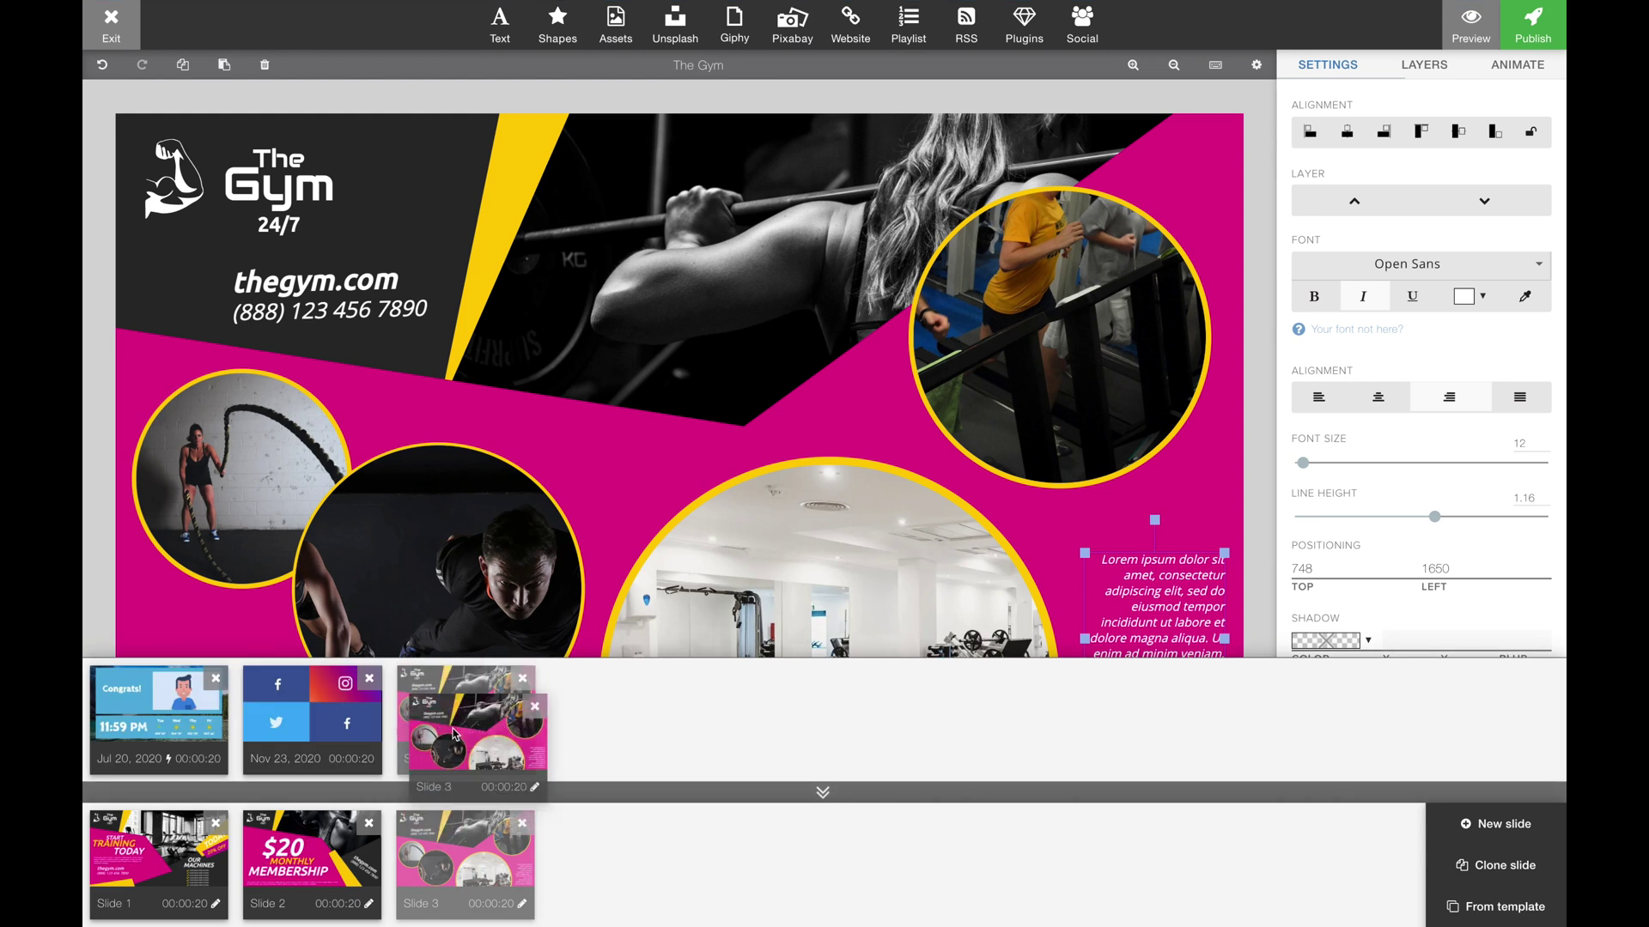
drag(326, 850, 709, 740)
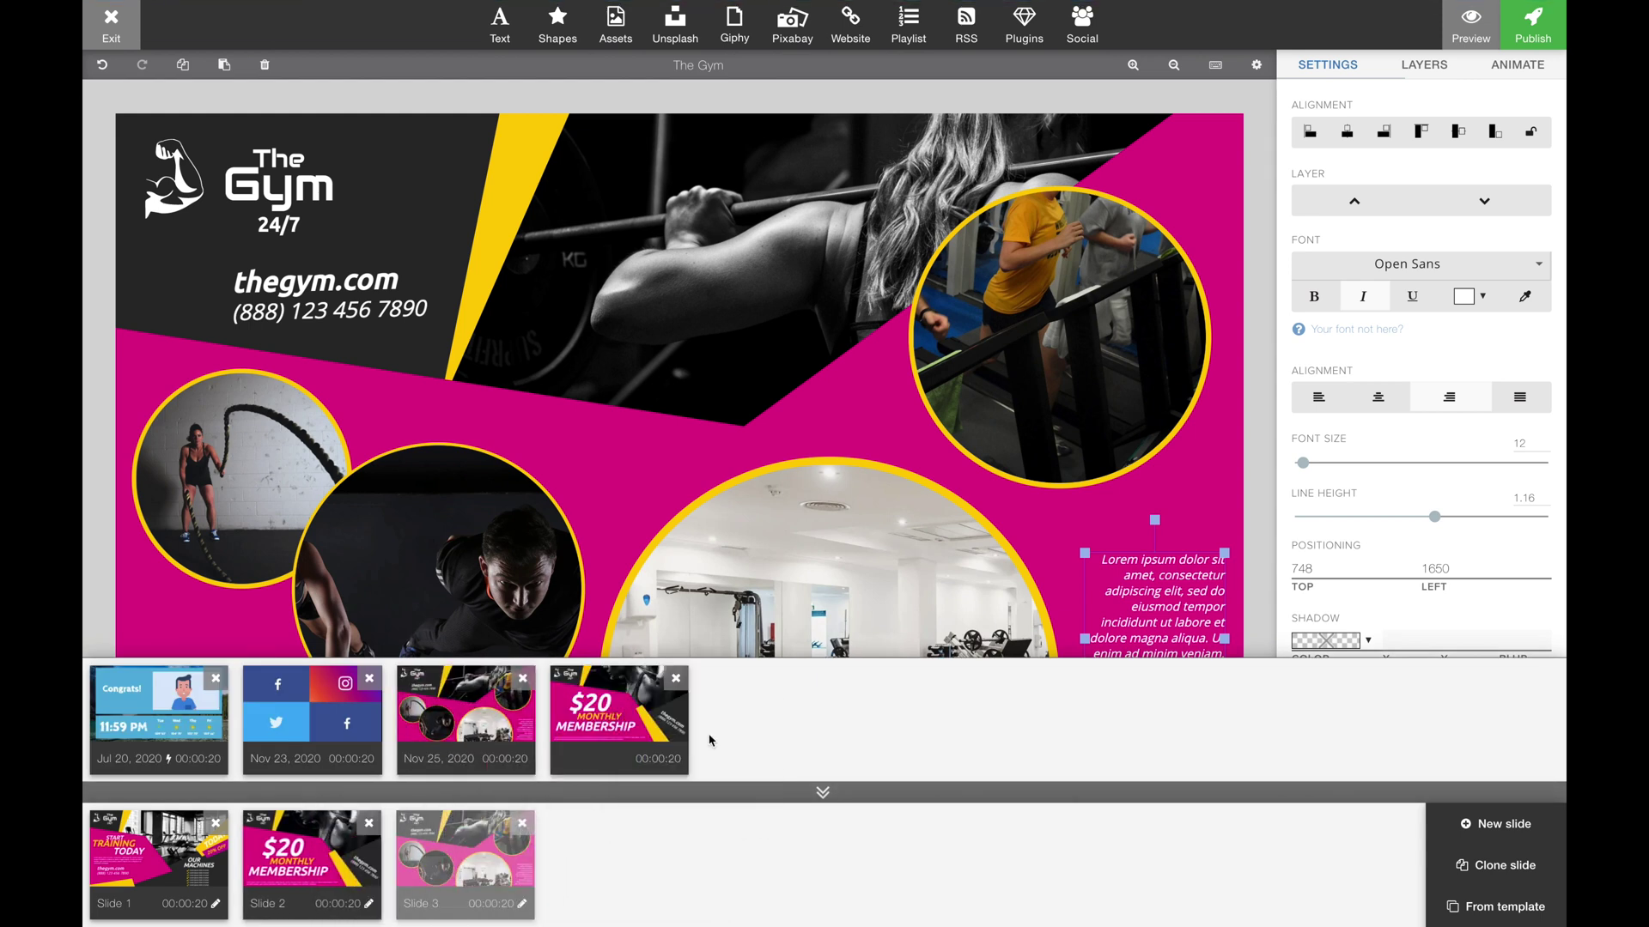
drag(172, 854, 809, 744)
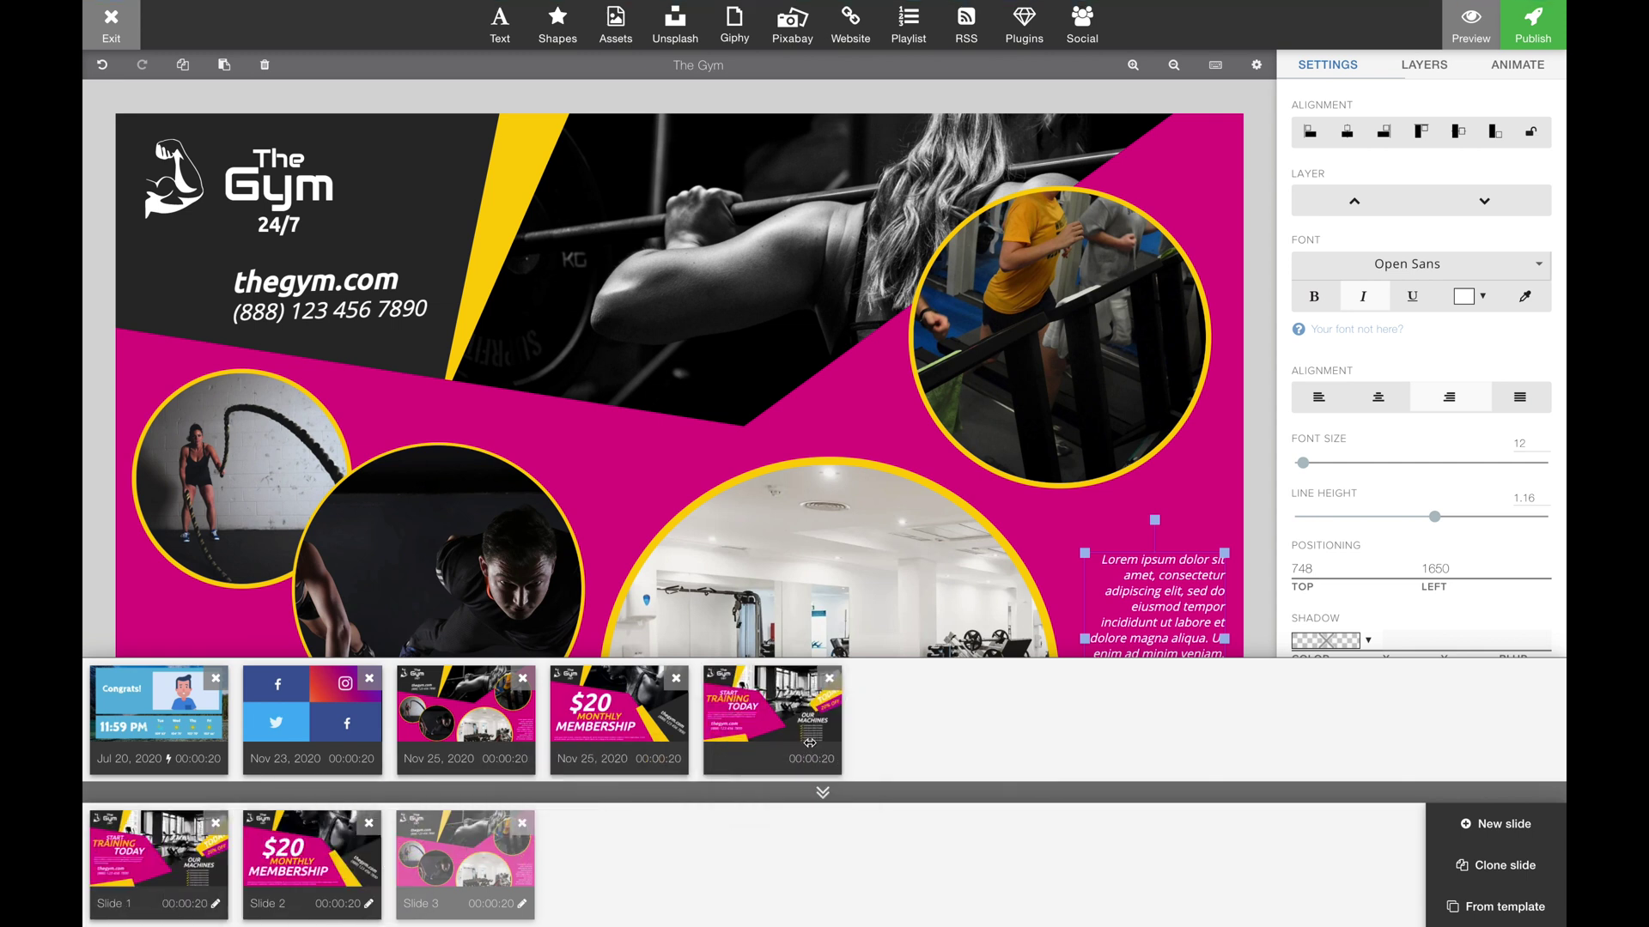
click(819, 793)
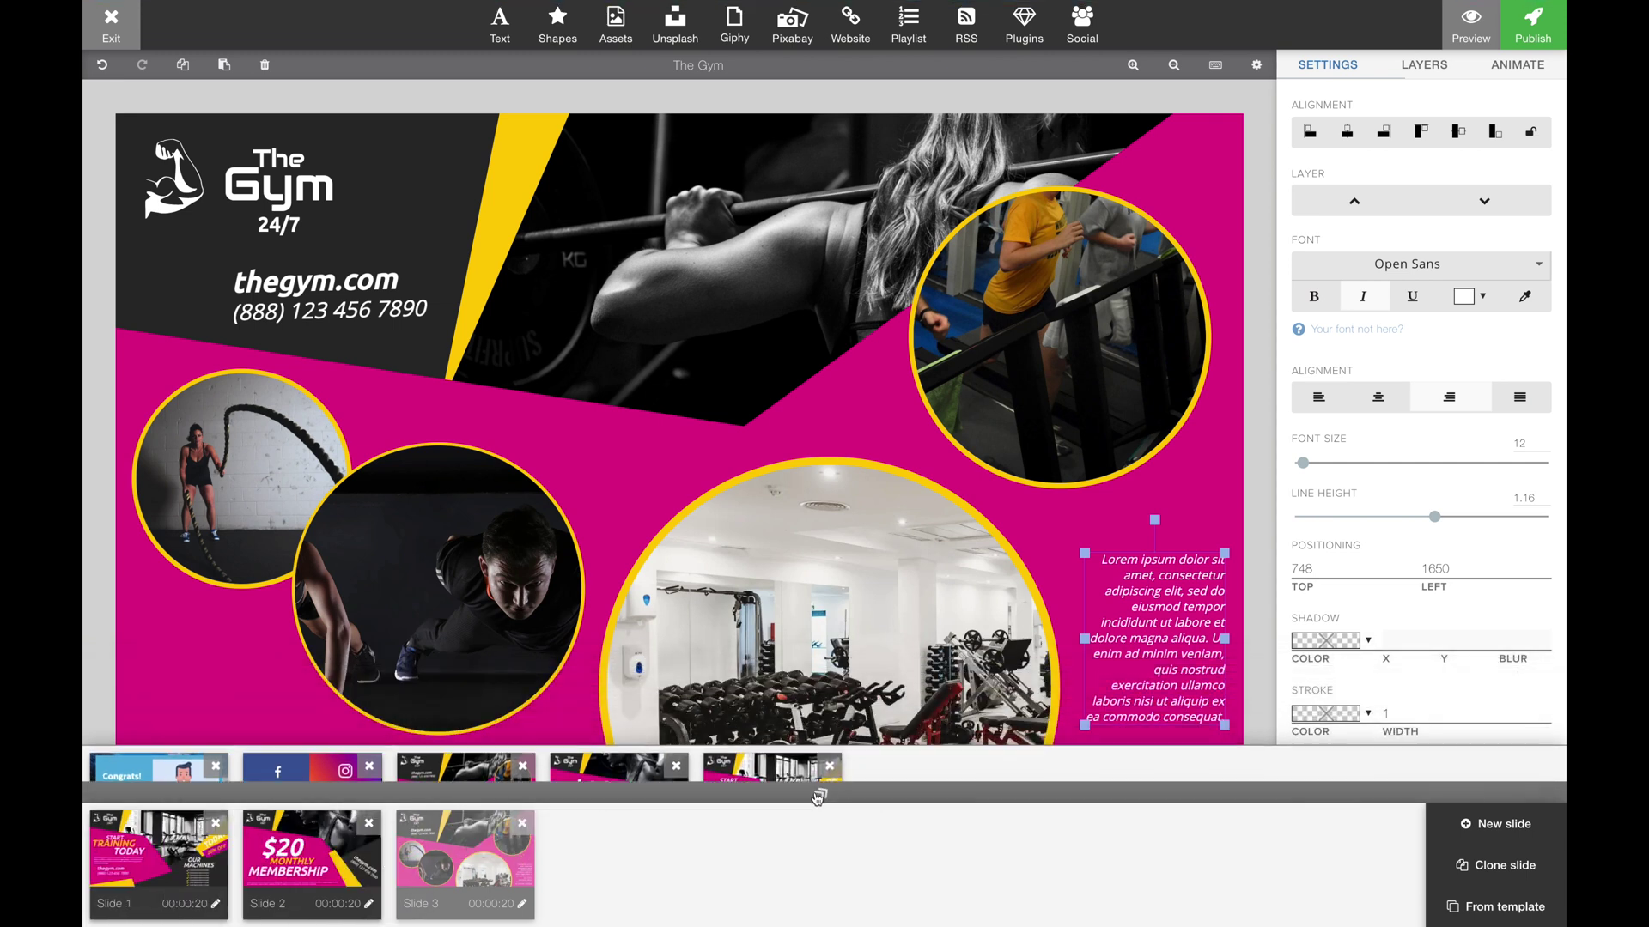
- Open the DEMO playlist and drag the START TRAINING TODAY slide from the dash in as slide 5
click(107, 37)
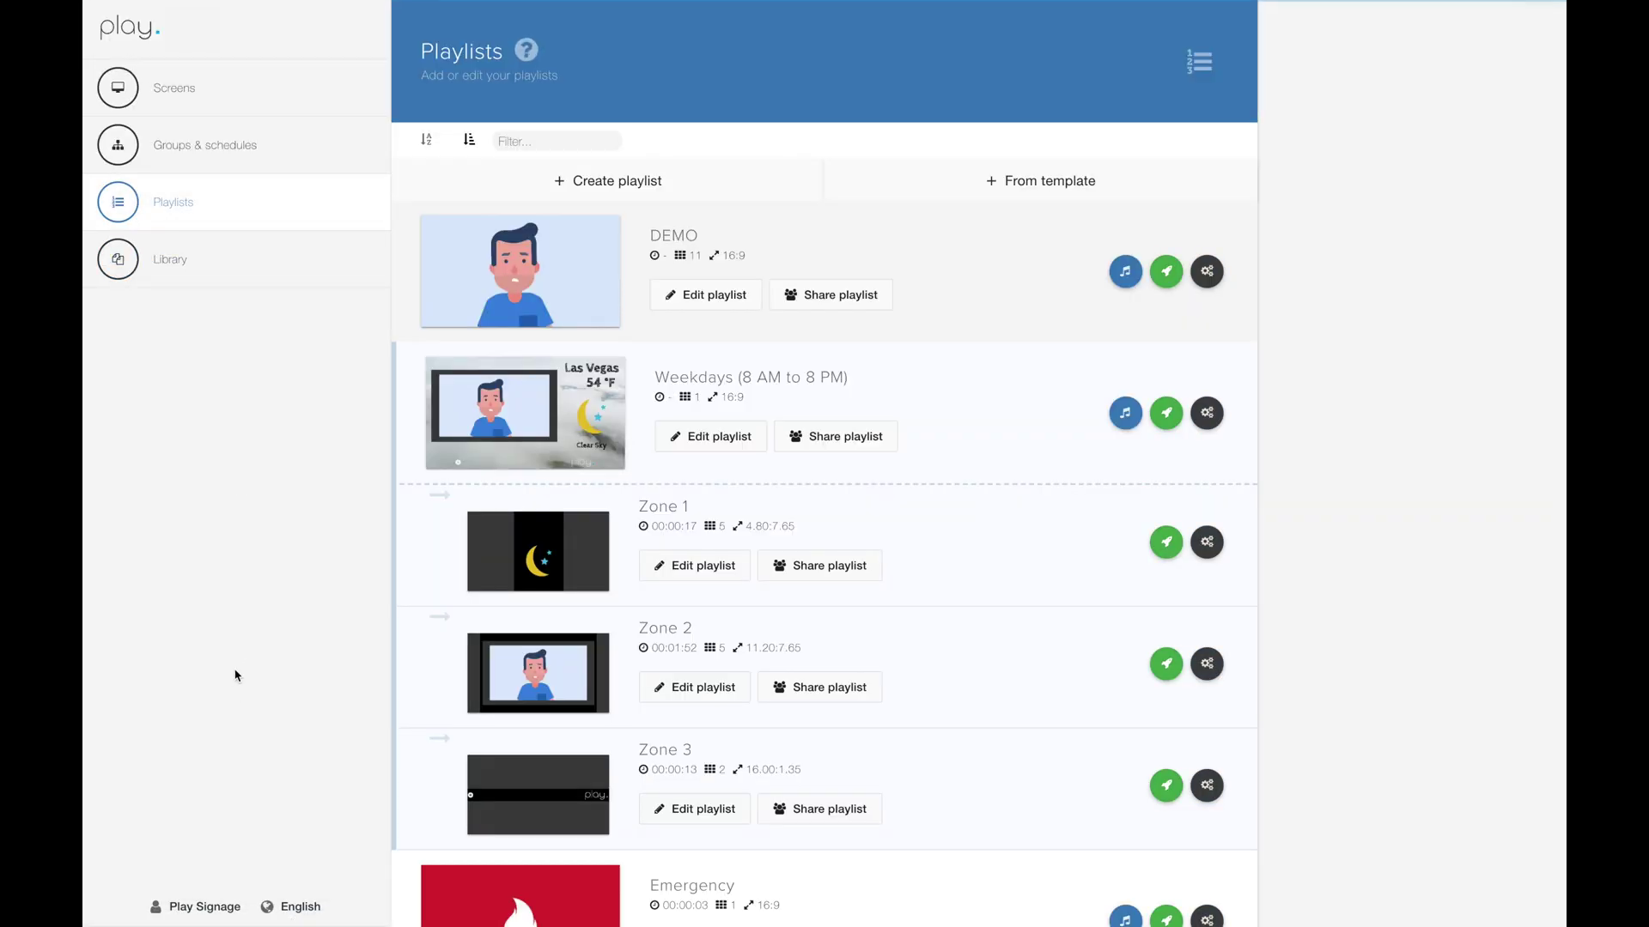
click(547, 282)
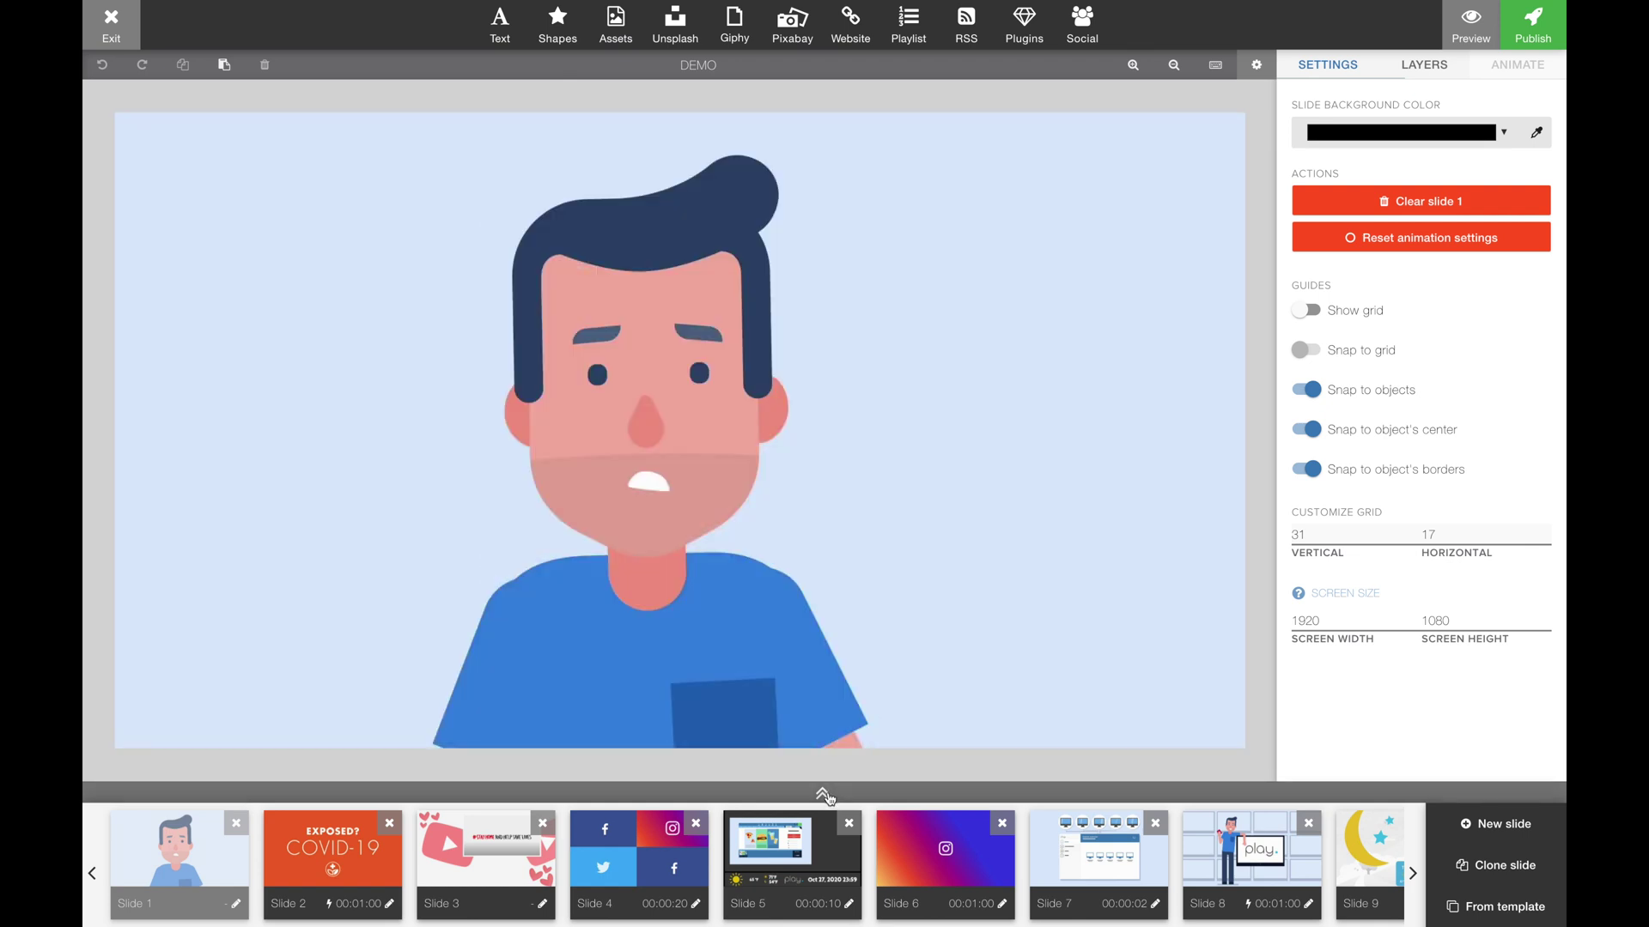
click(822, 793)
drag(759, 706, 745, 856)
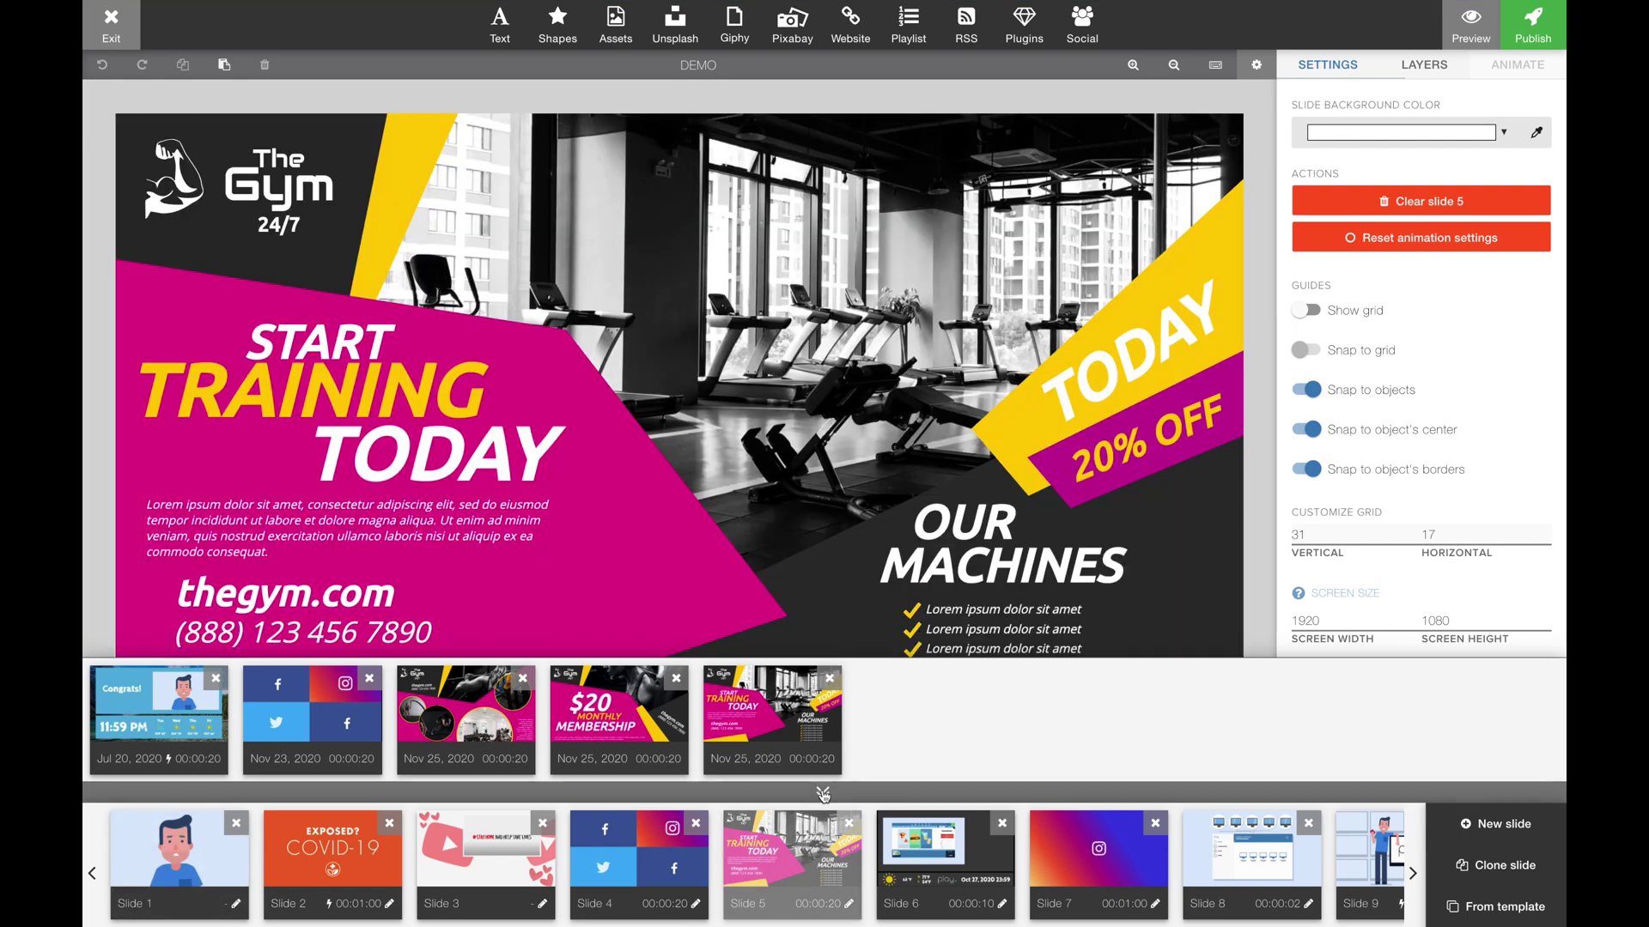
click(822, 794)
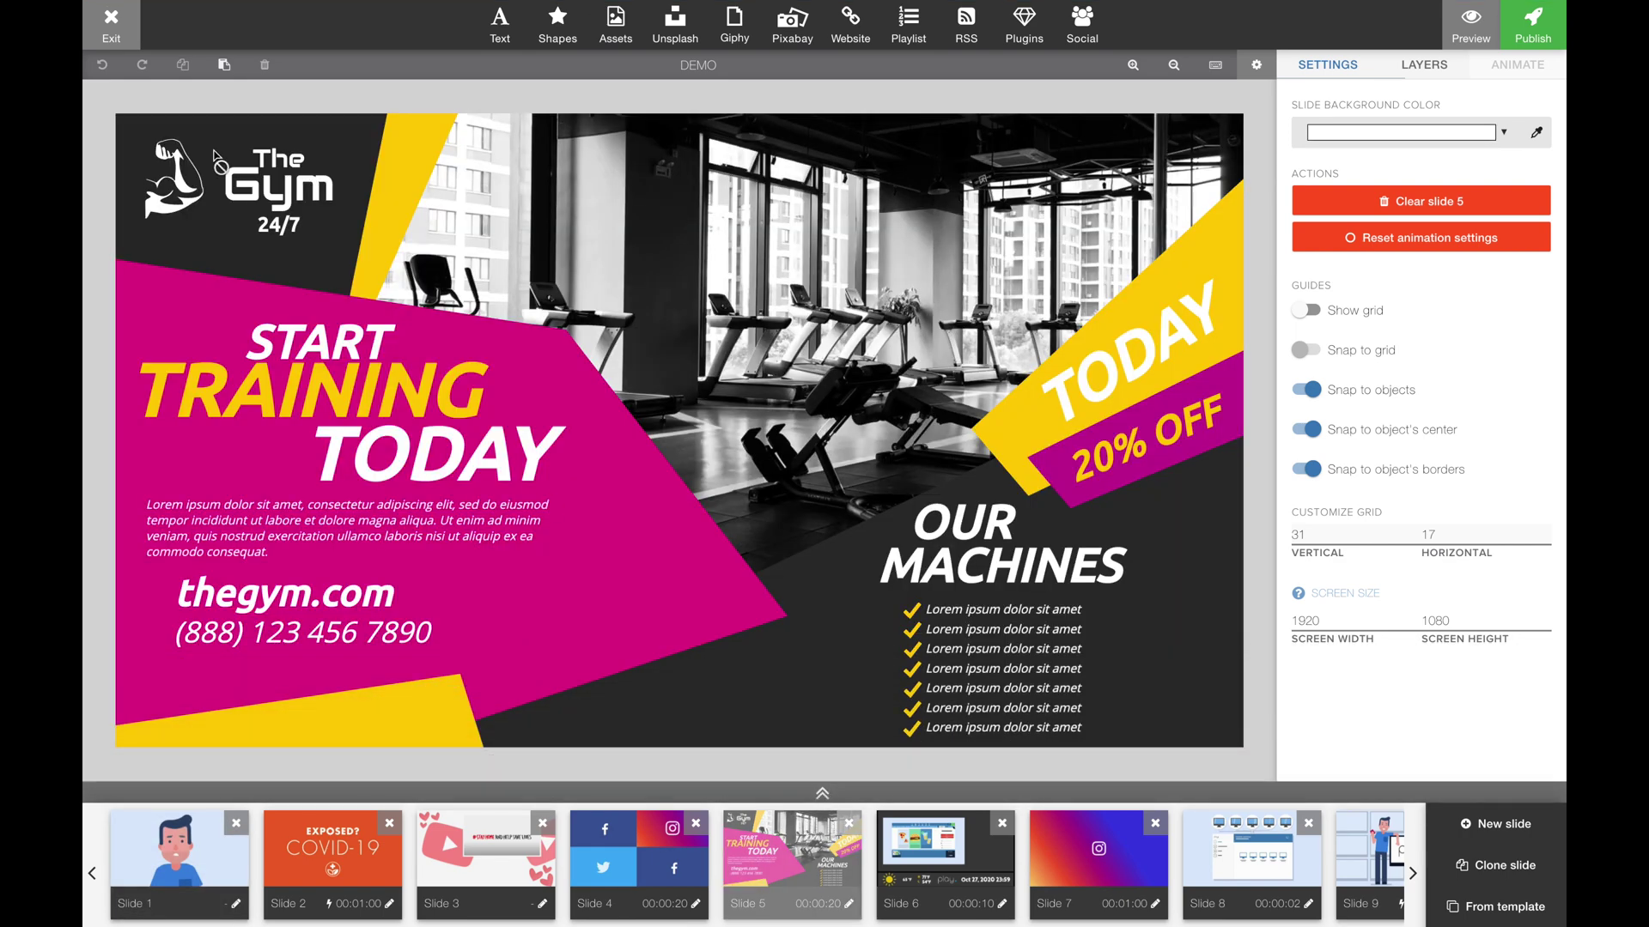
scroll(1236, 868, right, 5)
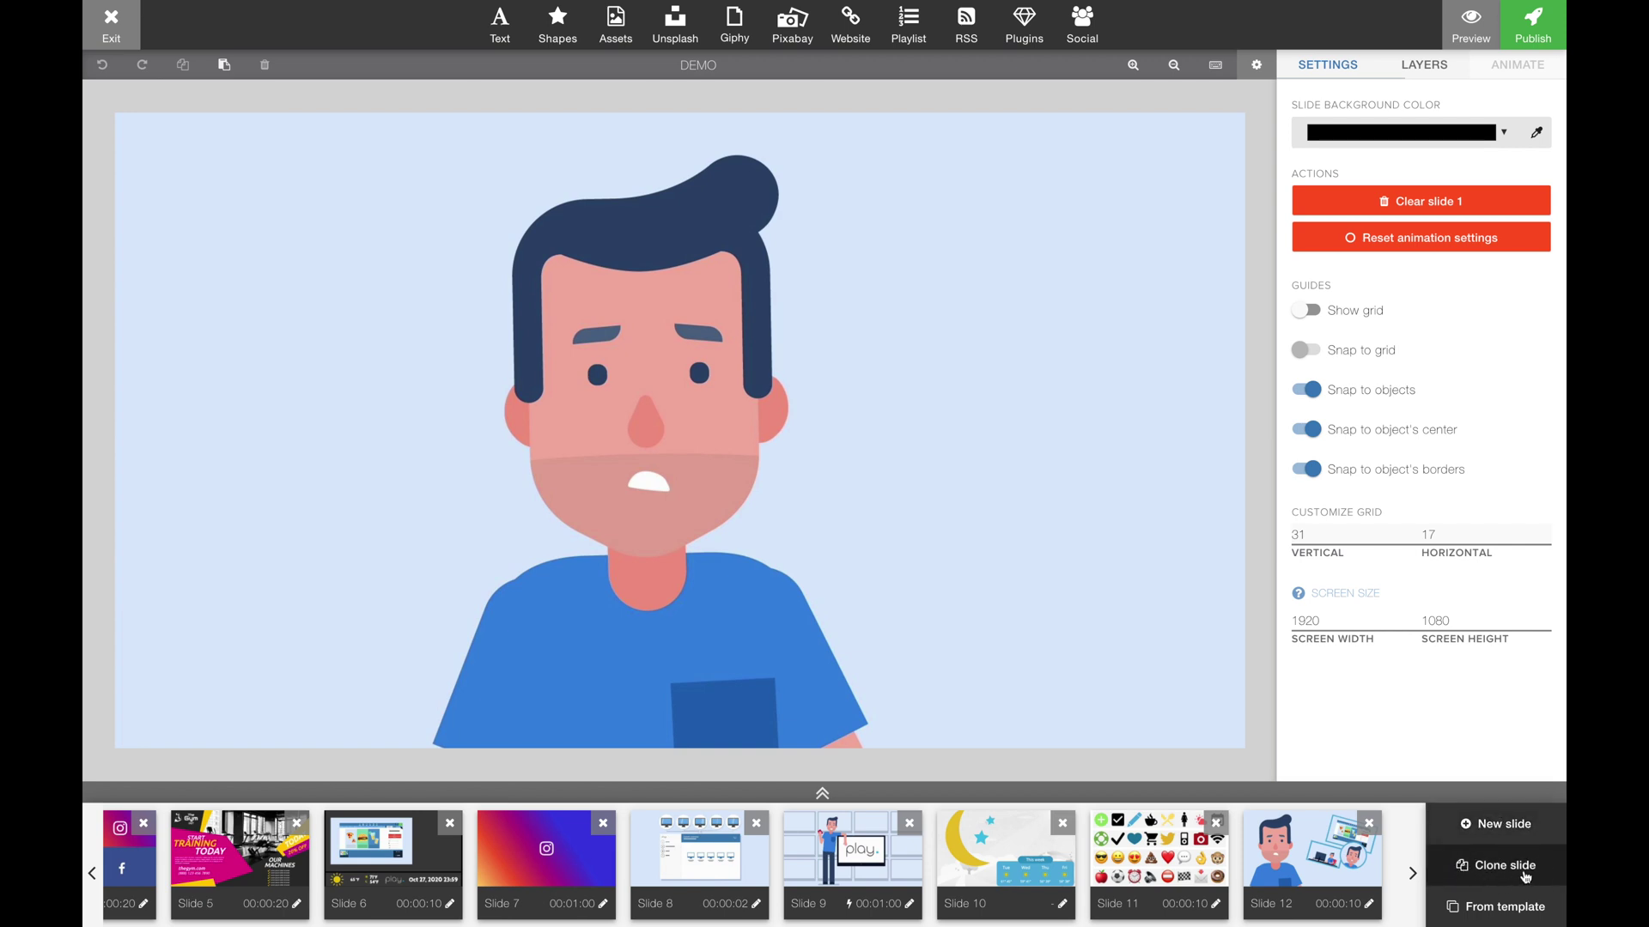
- Insert the Our Projects slide from the Add a slide from template gallery into DEMO
click(1504, 914)
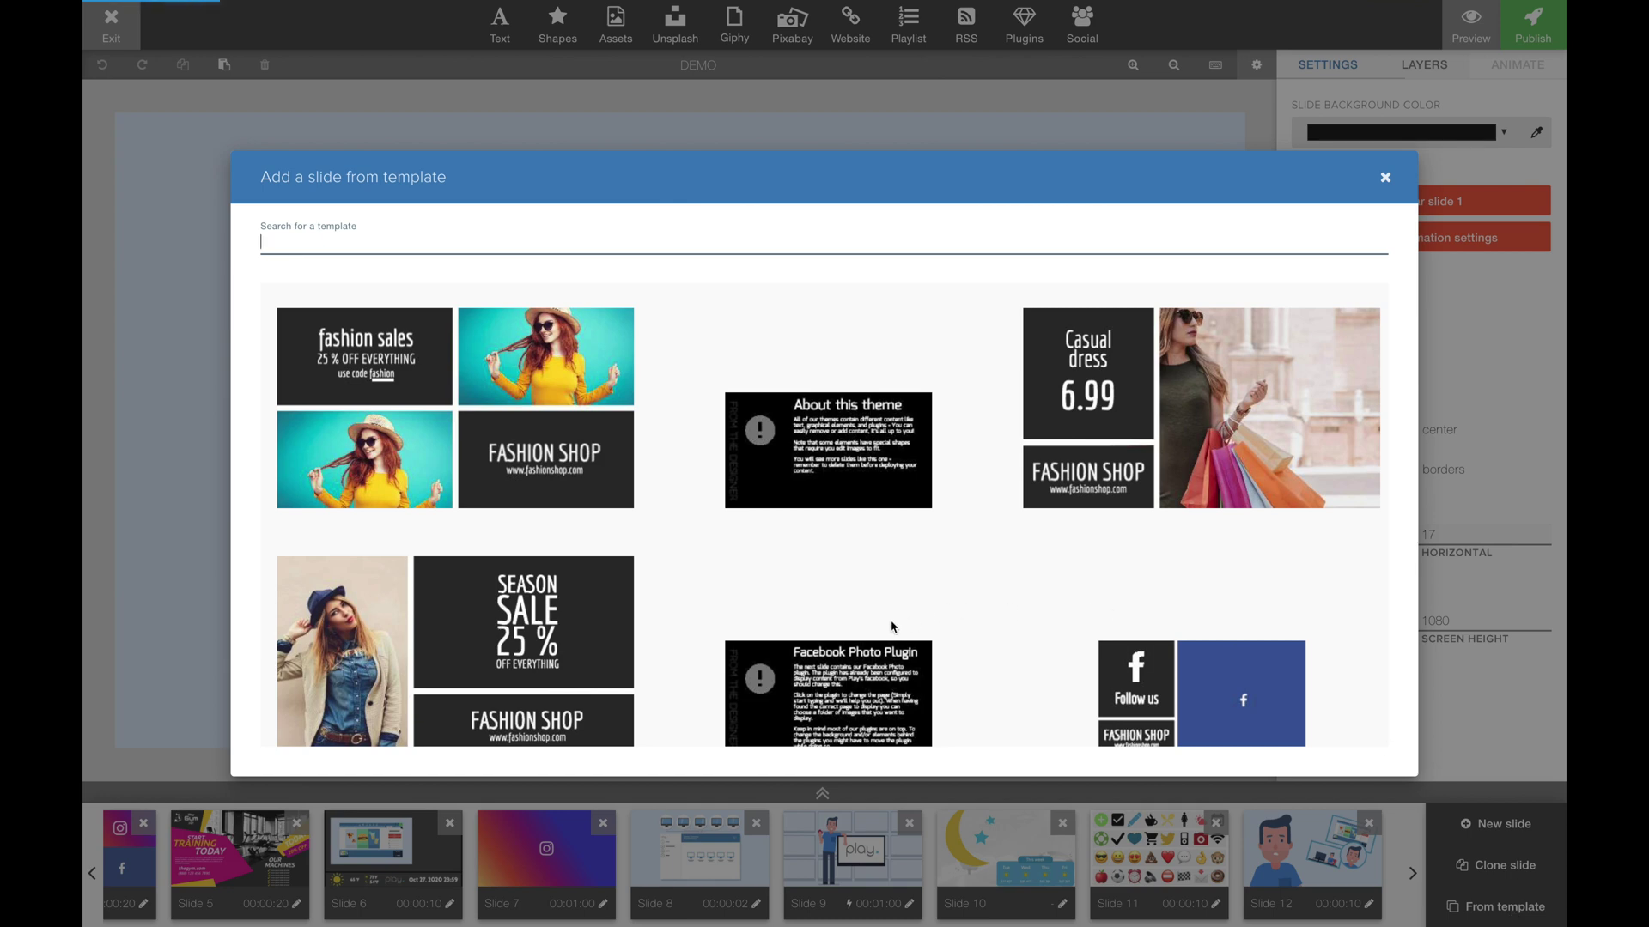
scroll(890, 626, down, 6)
scroll(837, 620, down, 8)
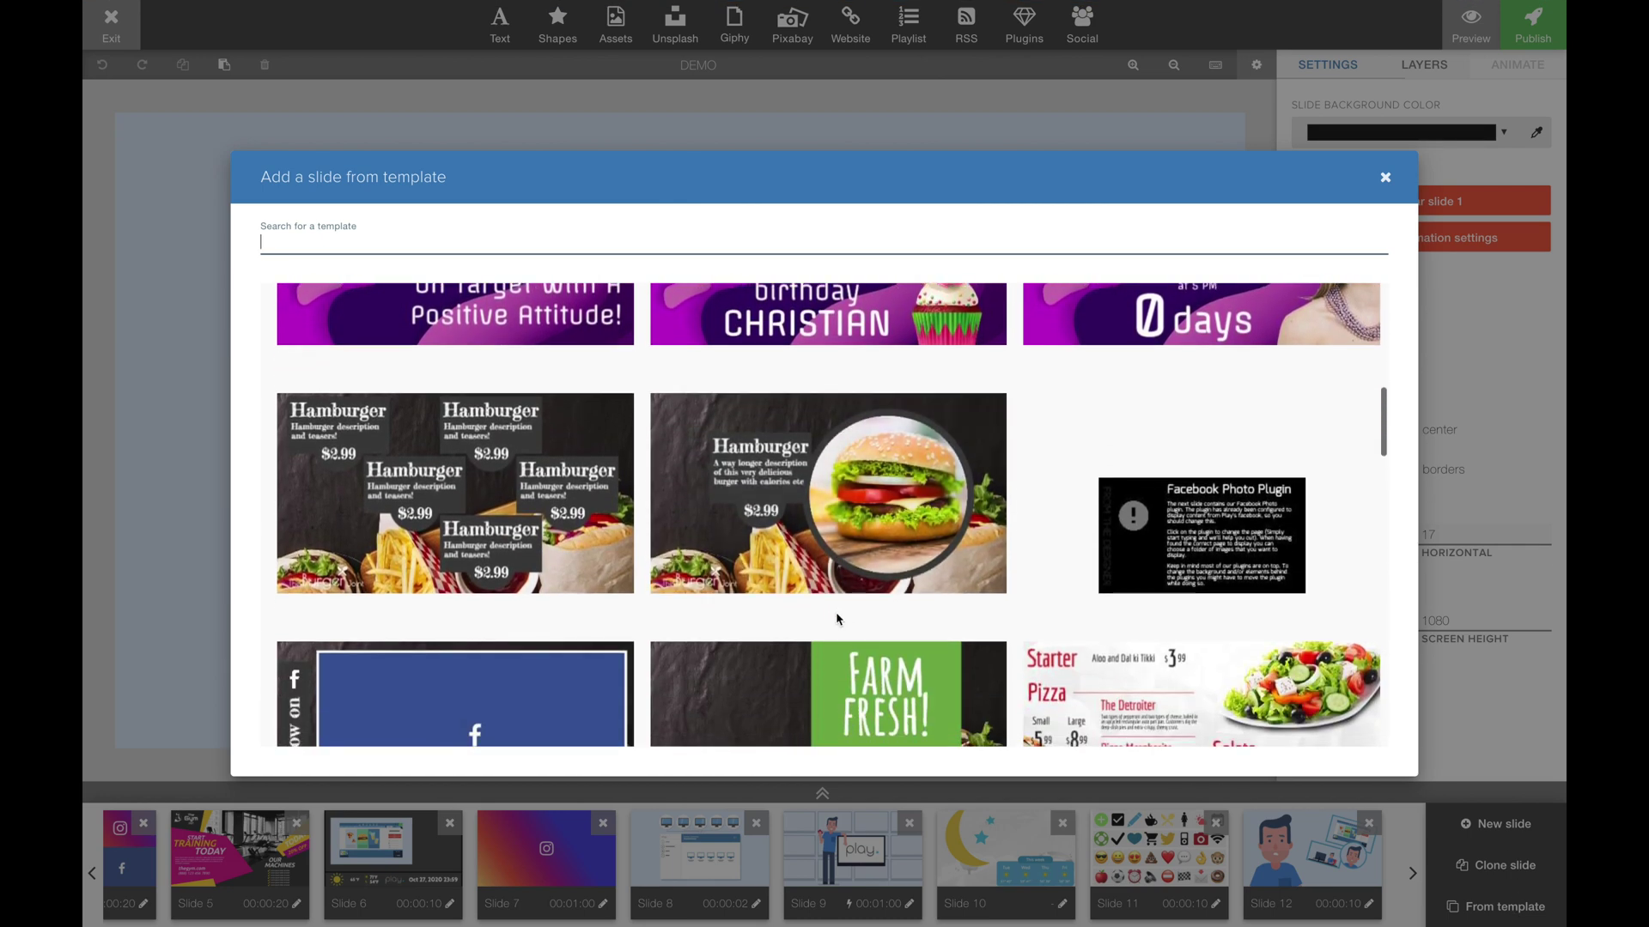
scroll(838, 620, down, 8)
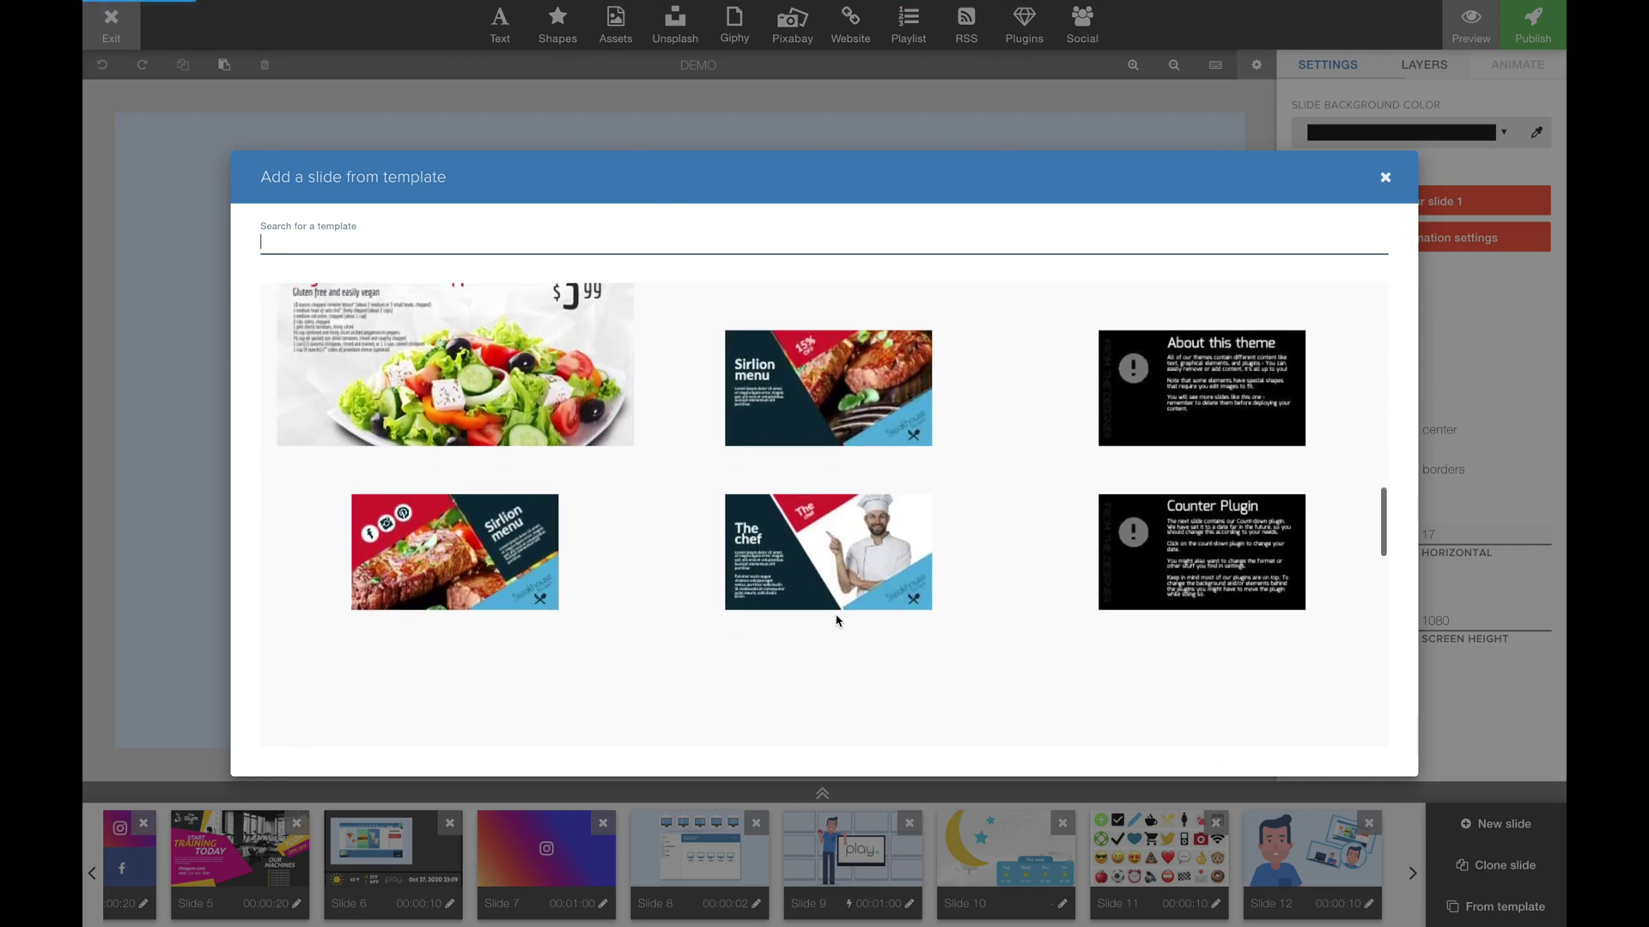
scroll(839, 621, down, 8)
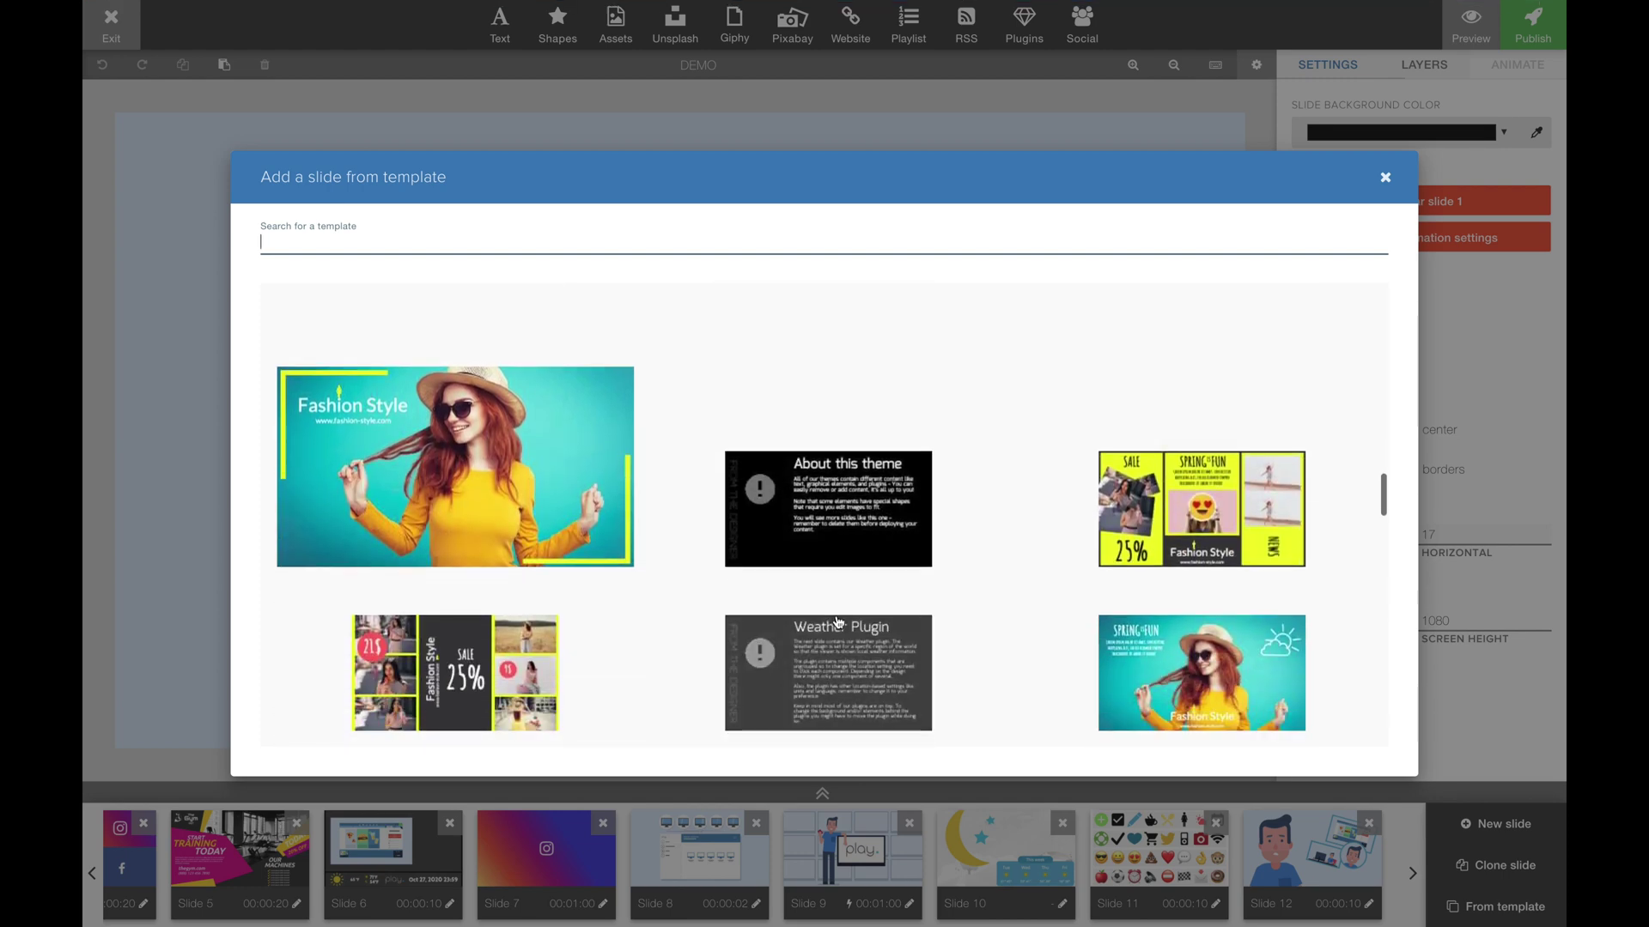
scroll(839, 621, down, 8)
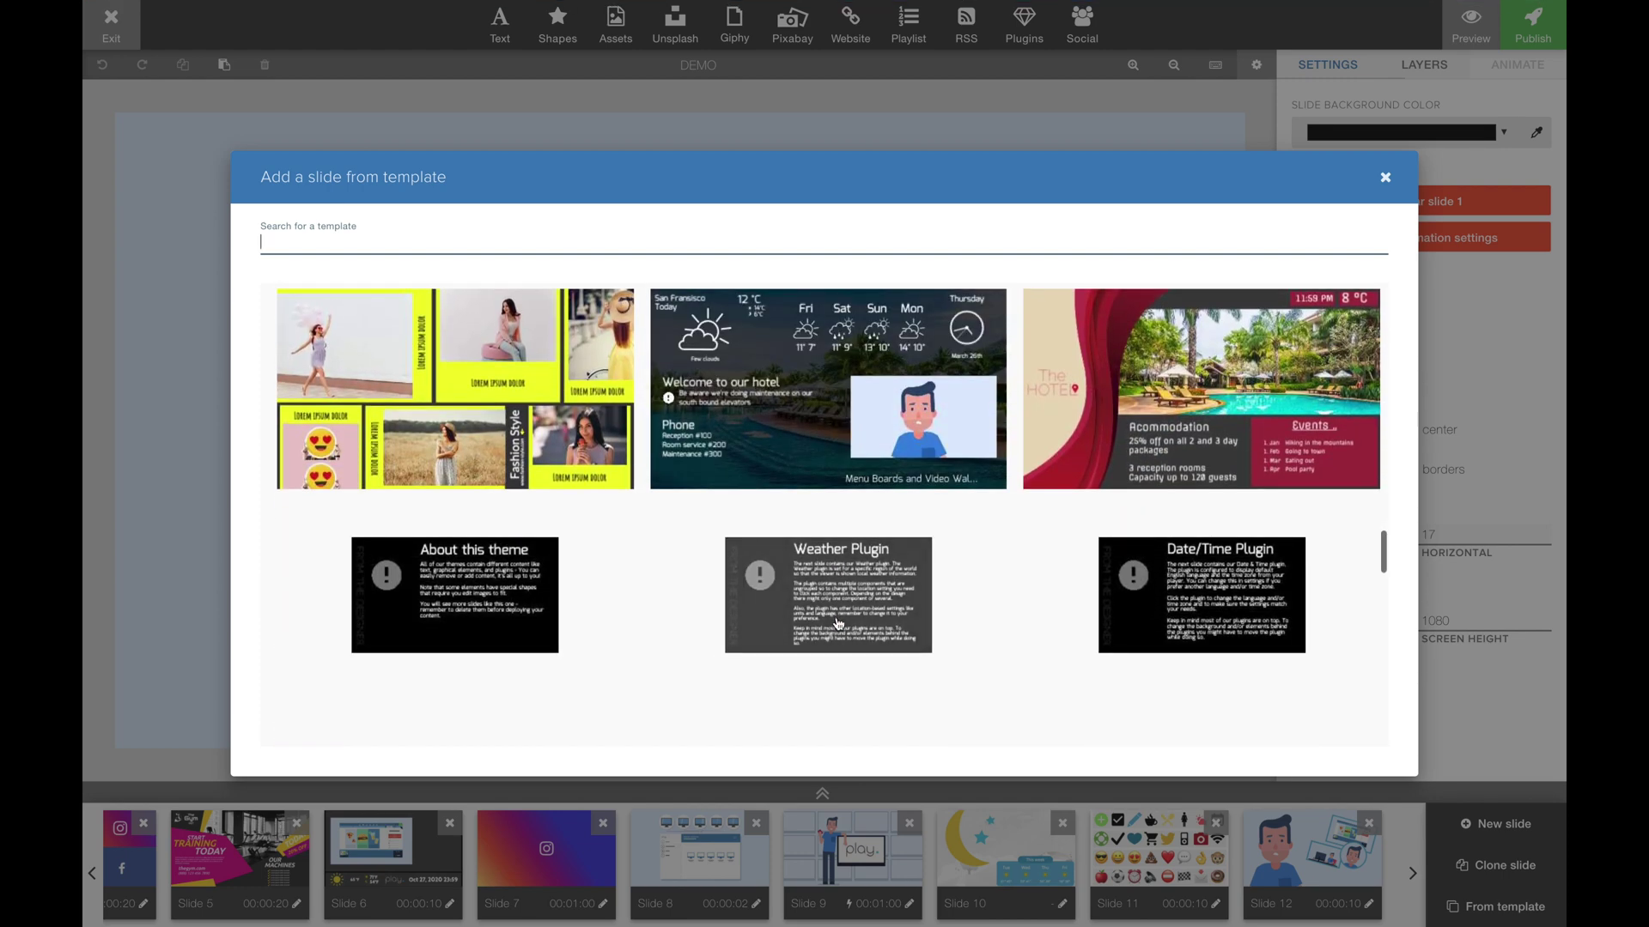
scroll(839, 623, down, 8)
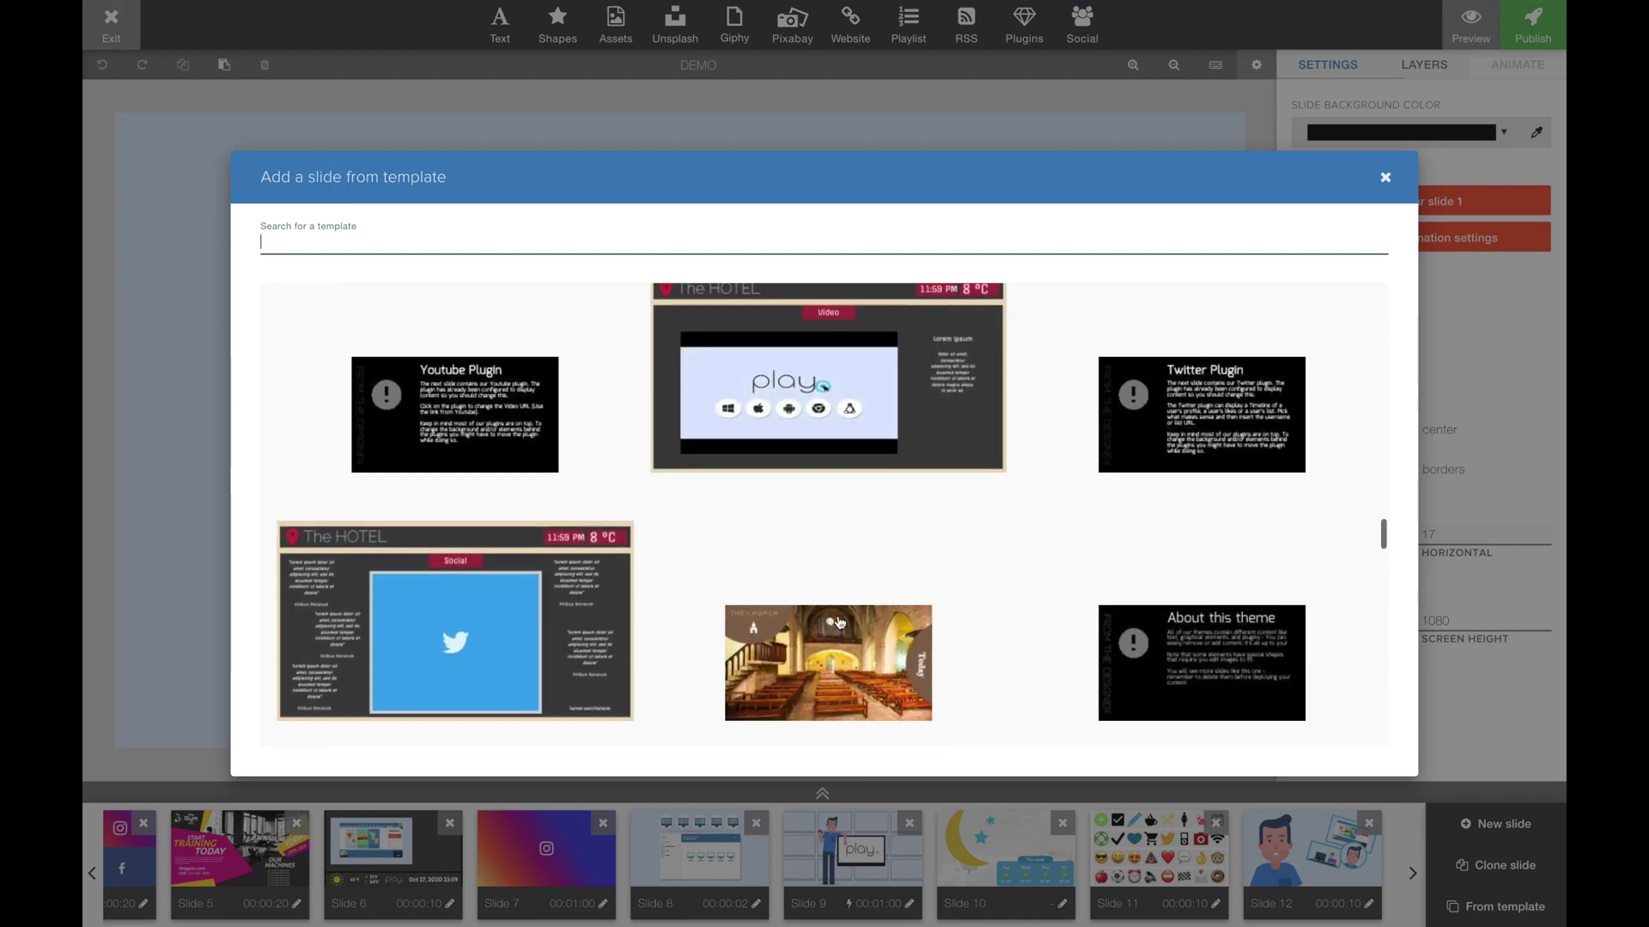
scroll(840, 624, down, 6)
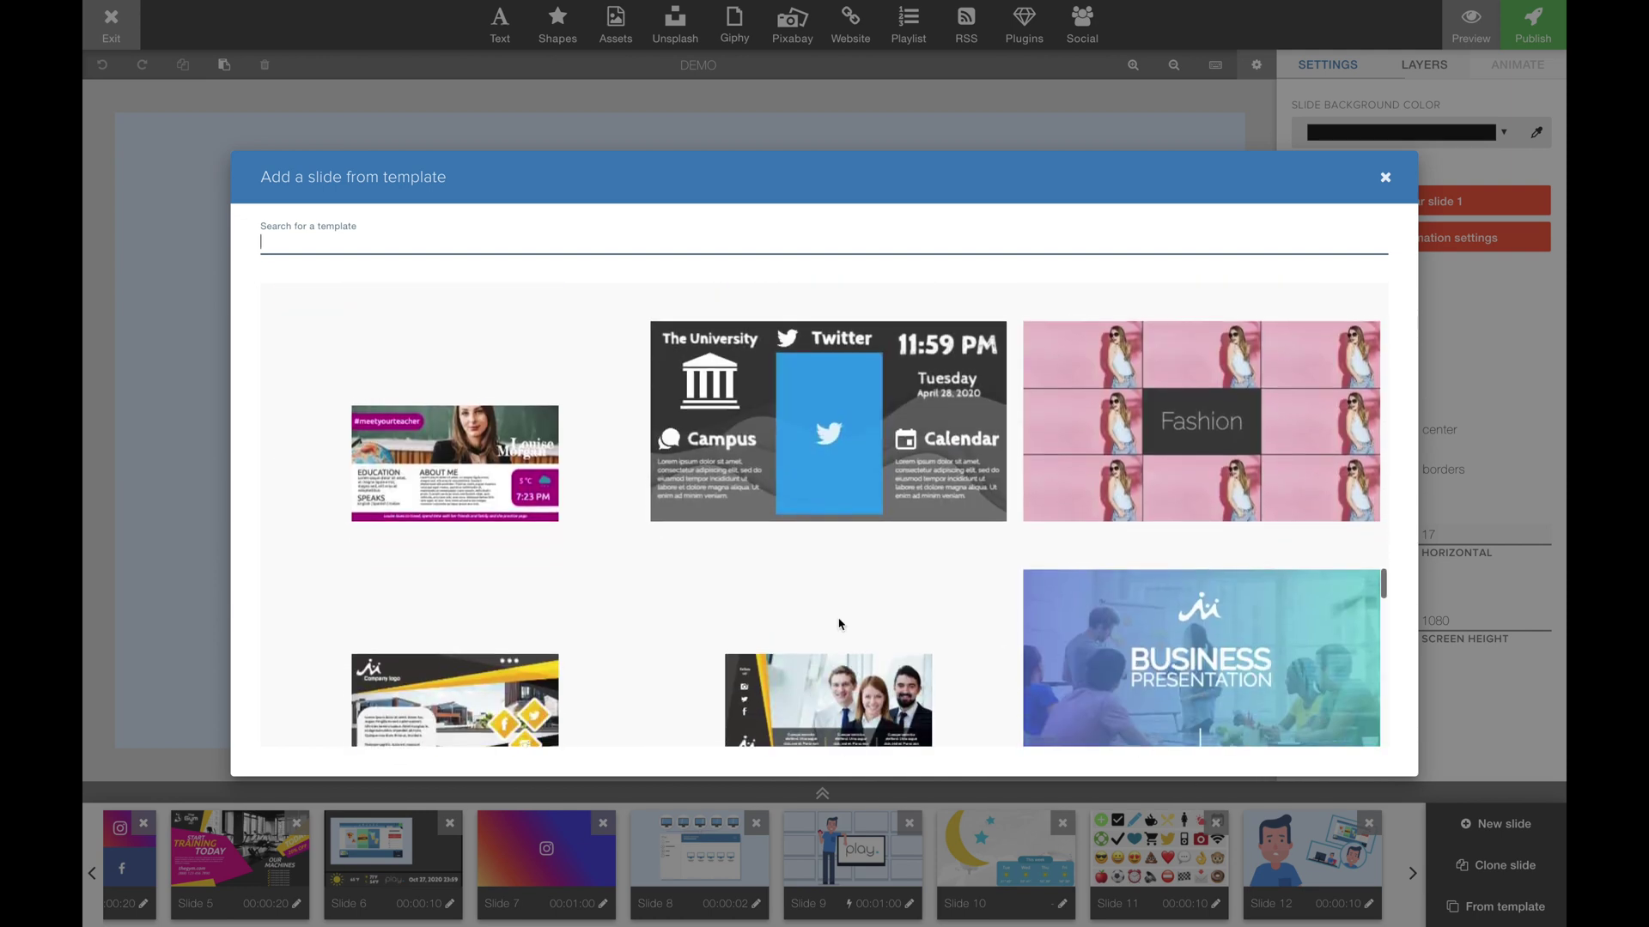
scroll(840, 626, down, 2)
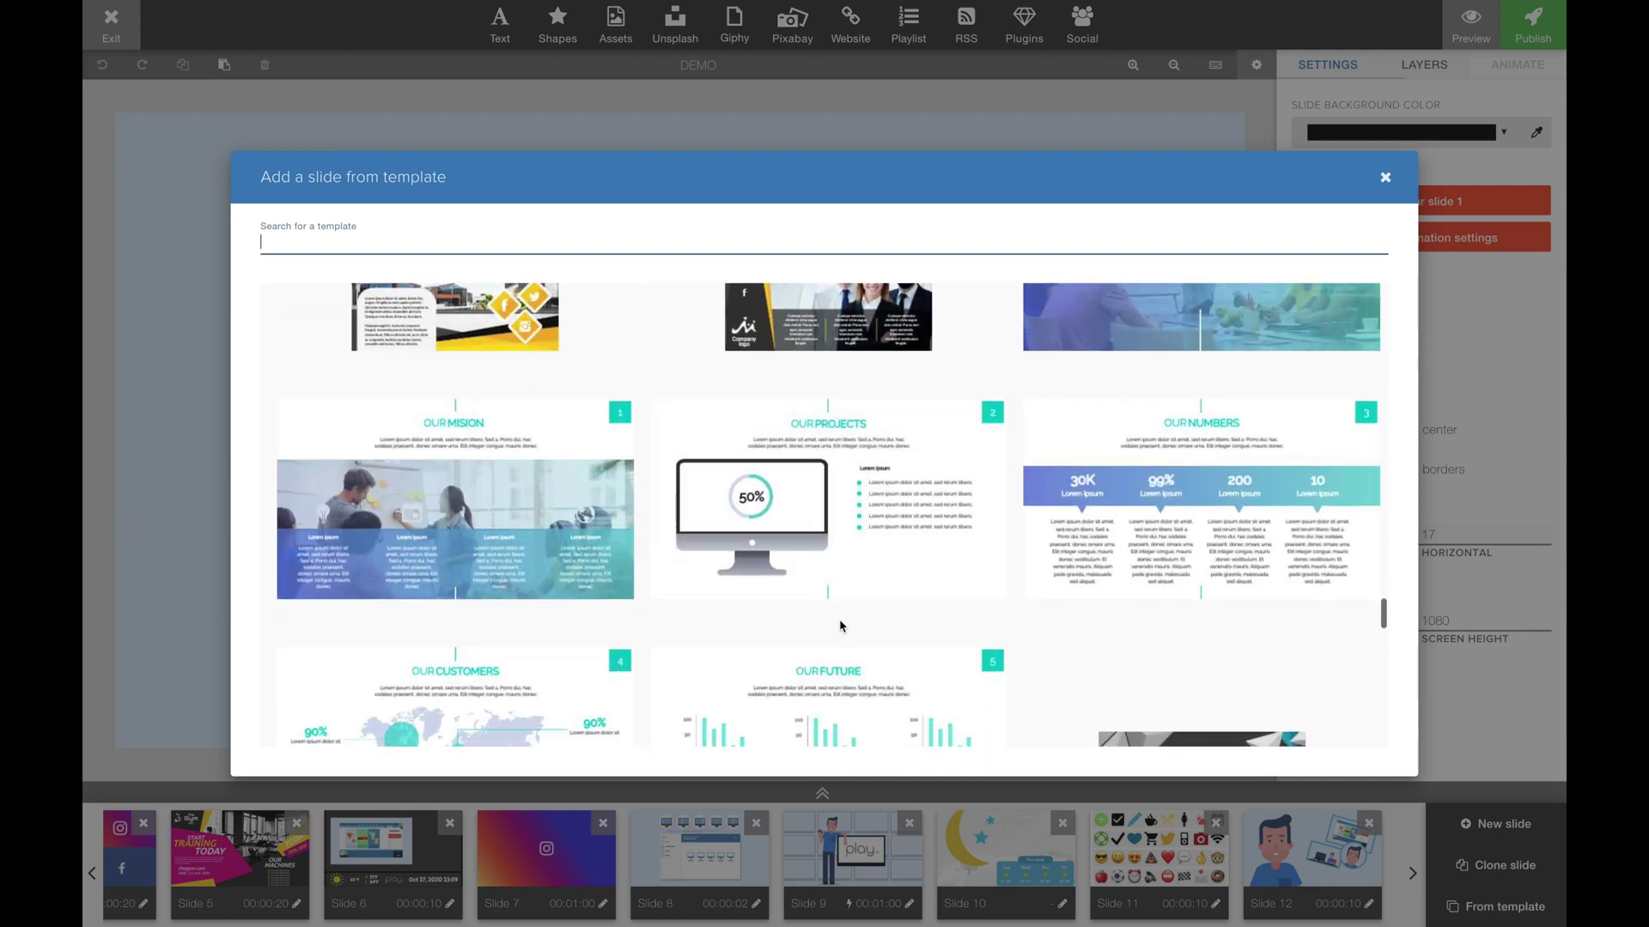
scroll(841, 627, down, 2)
scroll(825, 601, up, 3)
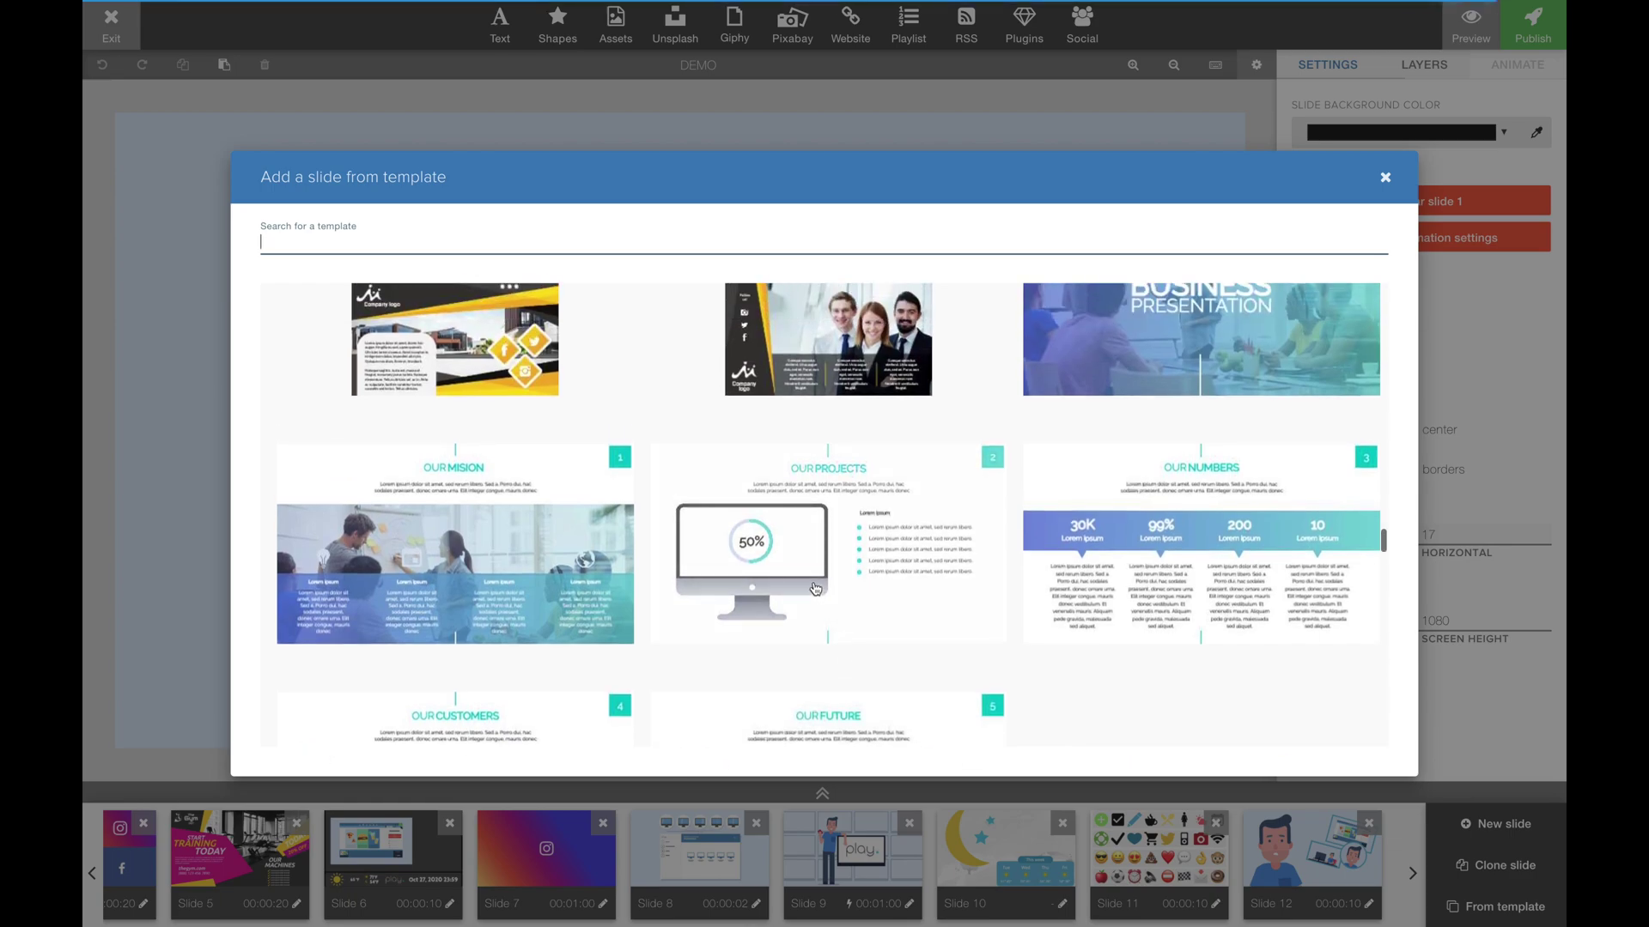
click(814, 589)
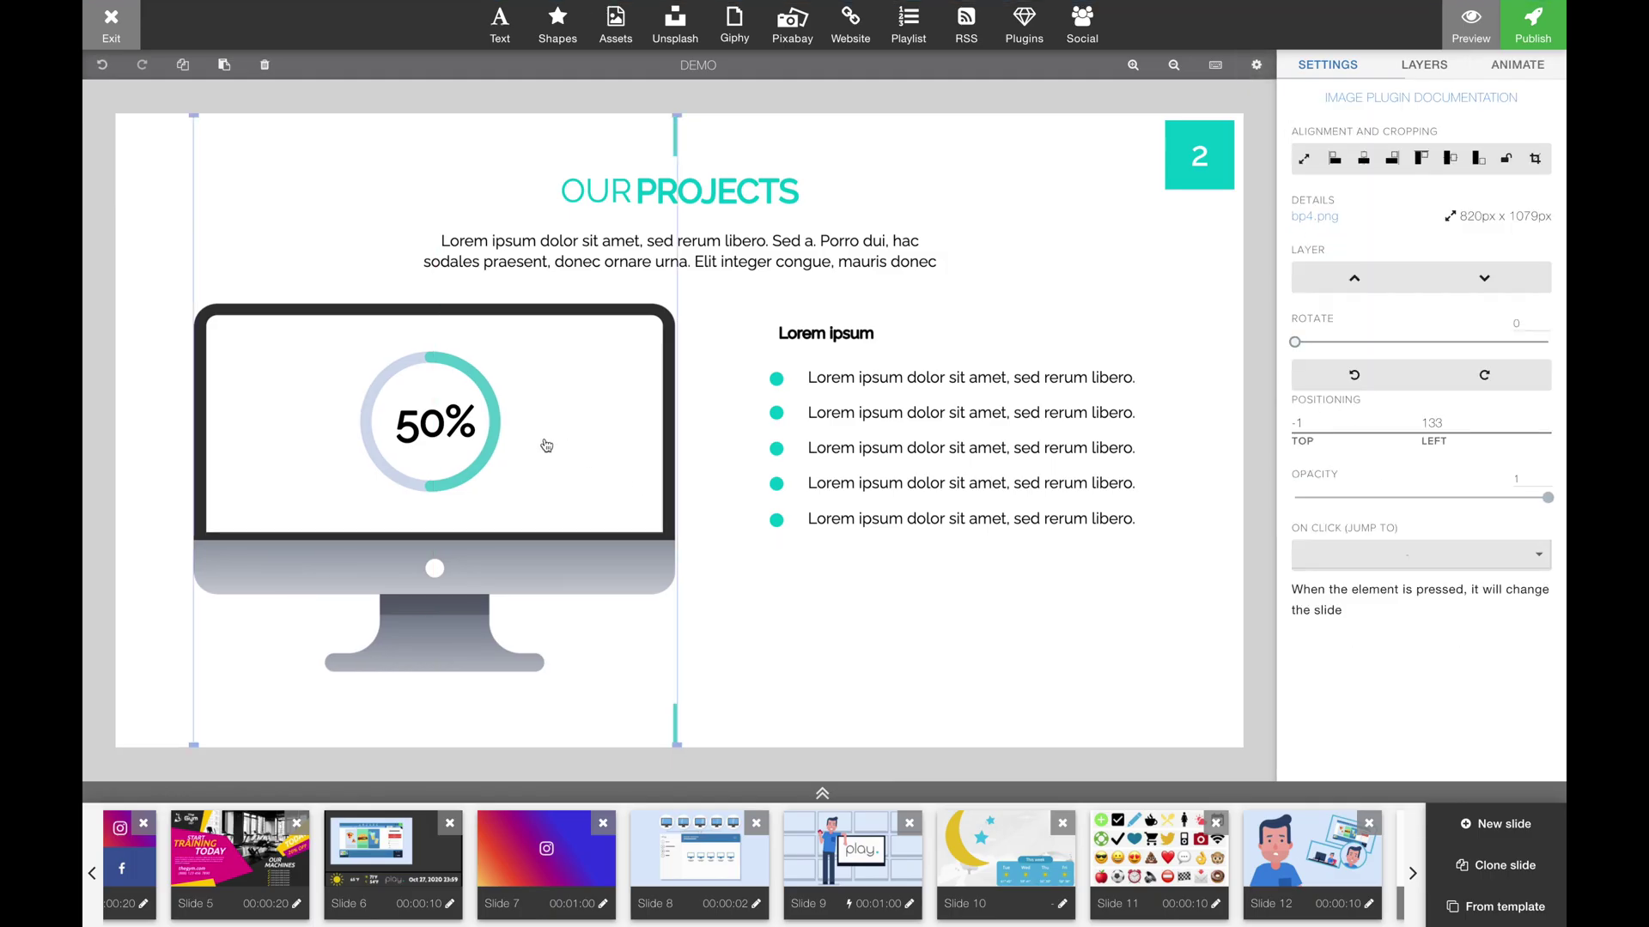
click(629, 204)
click(747, 258)
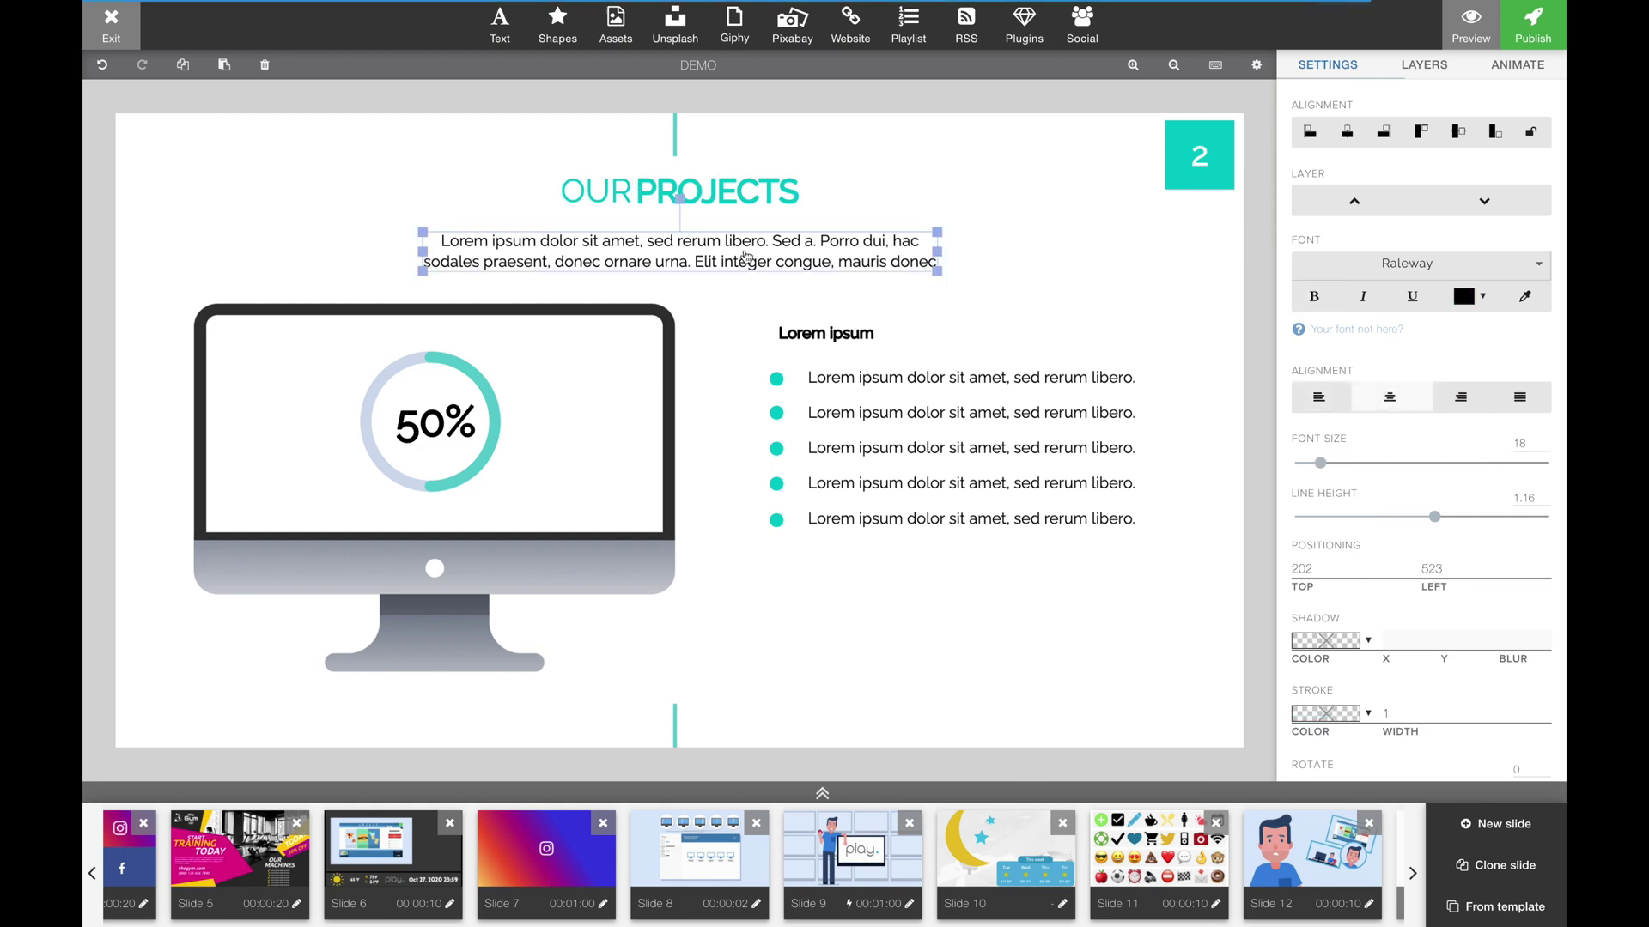
click(678, 728)
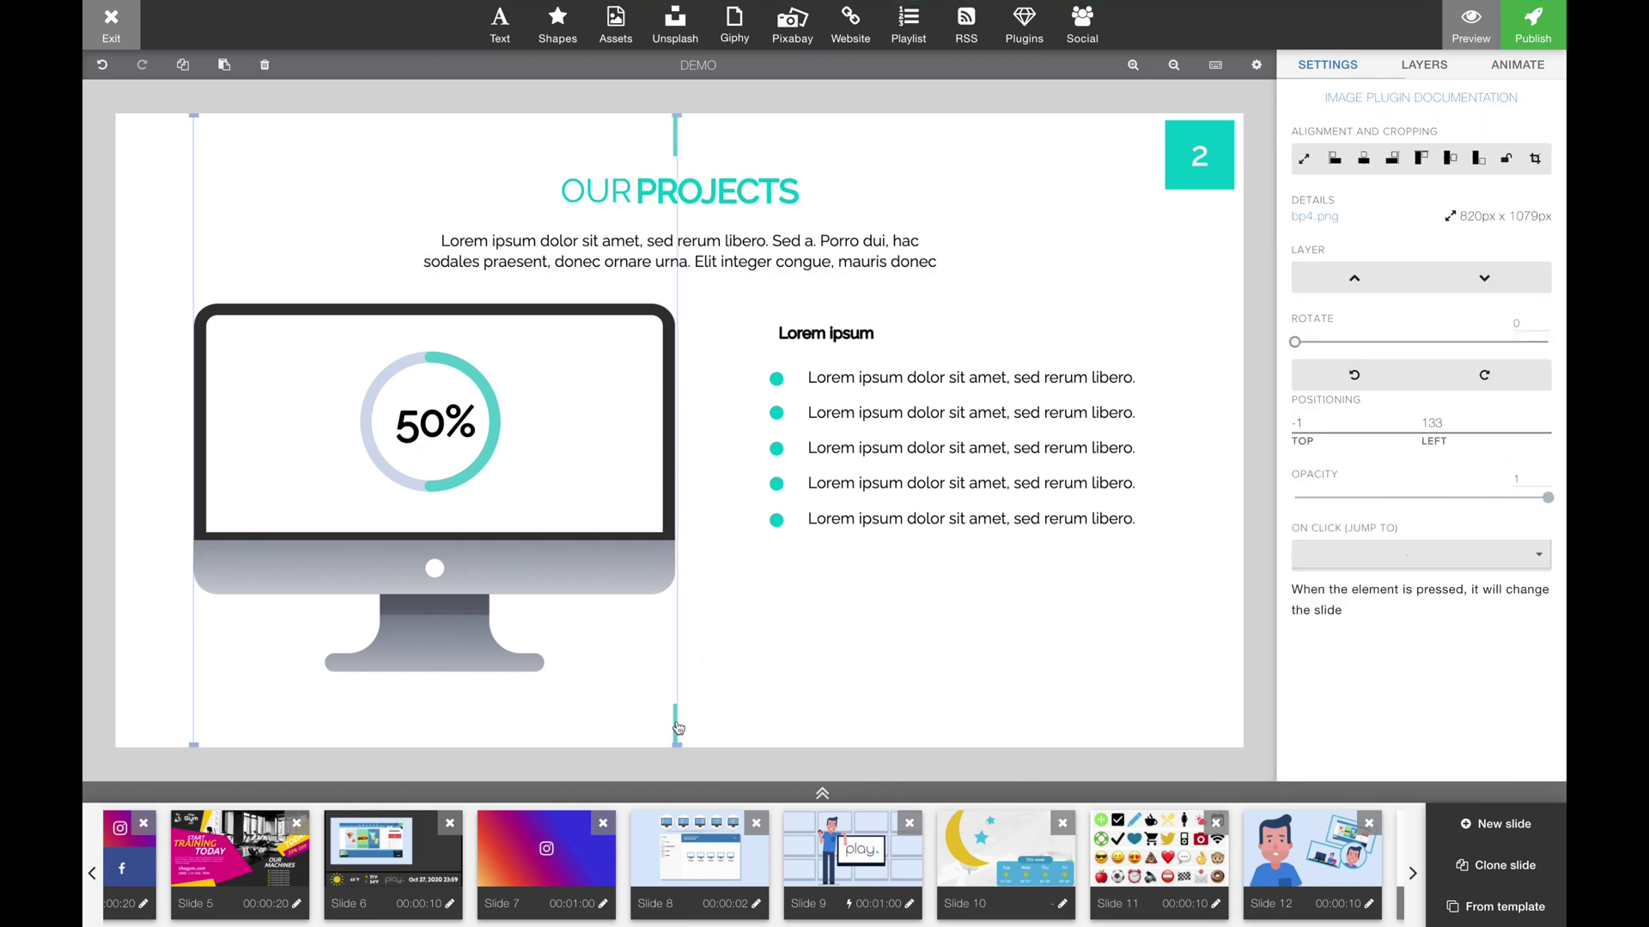
click(945, 455)
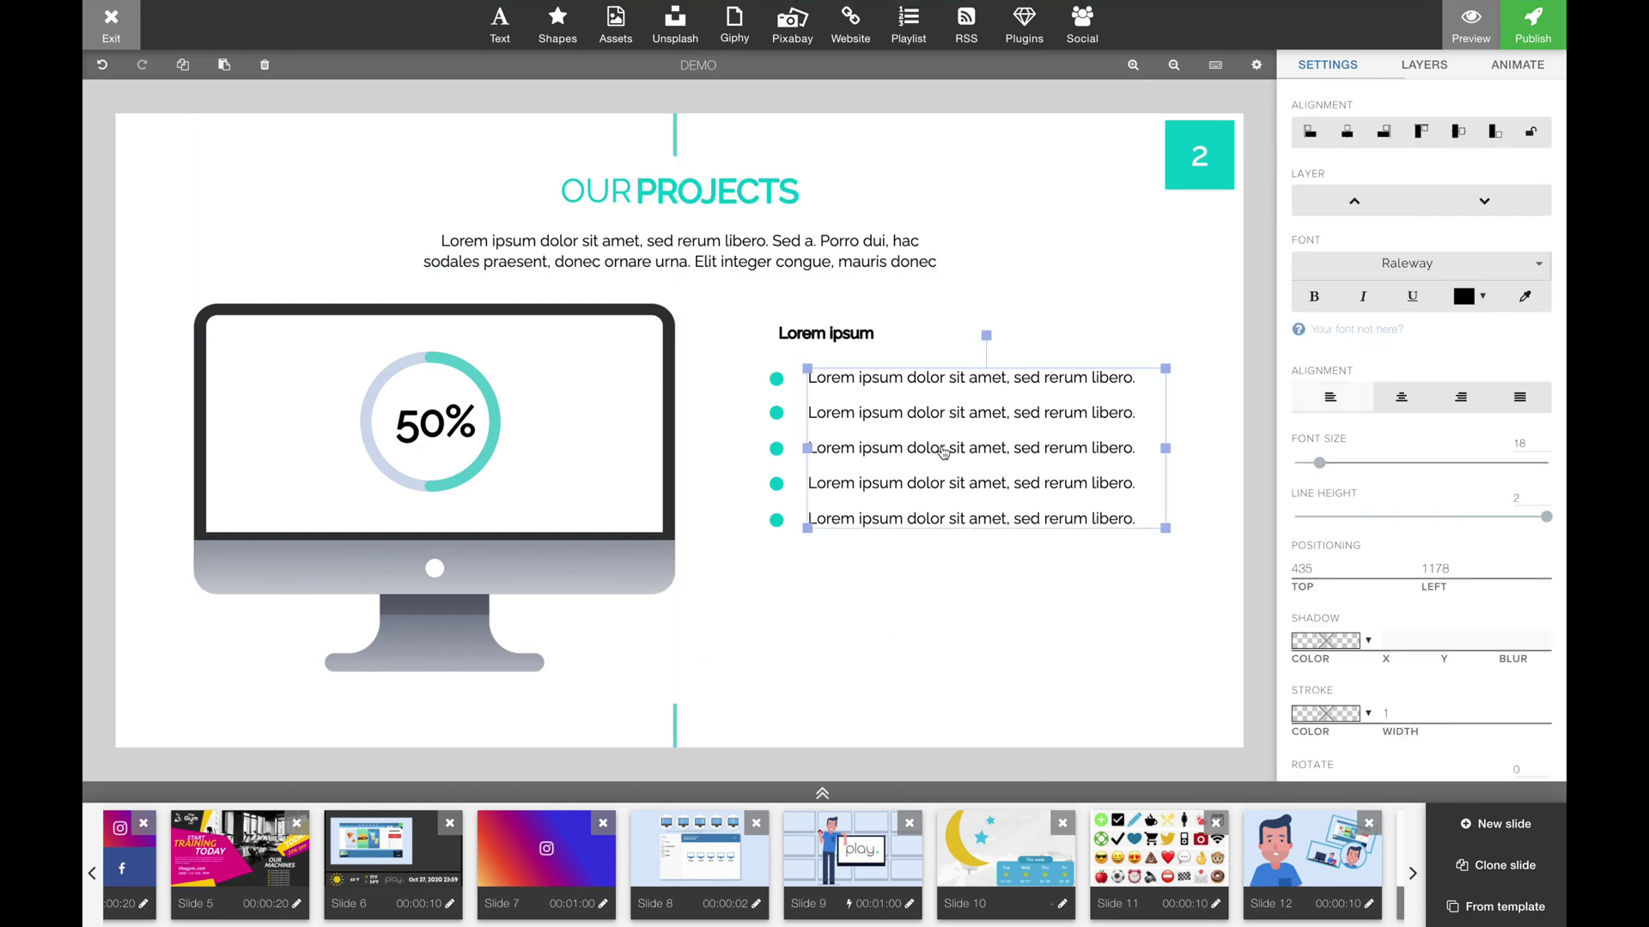
click(430, 424)
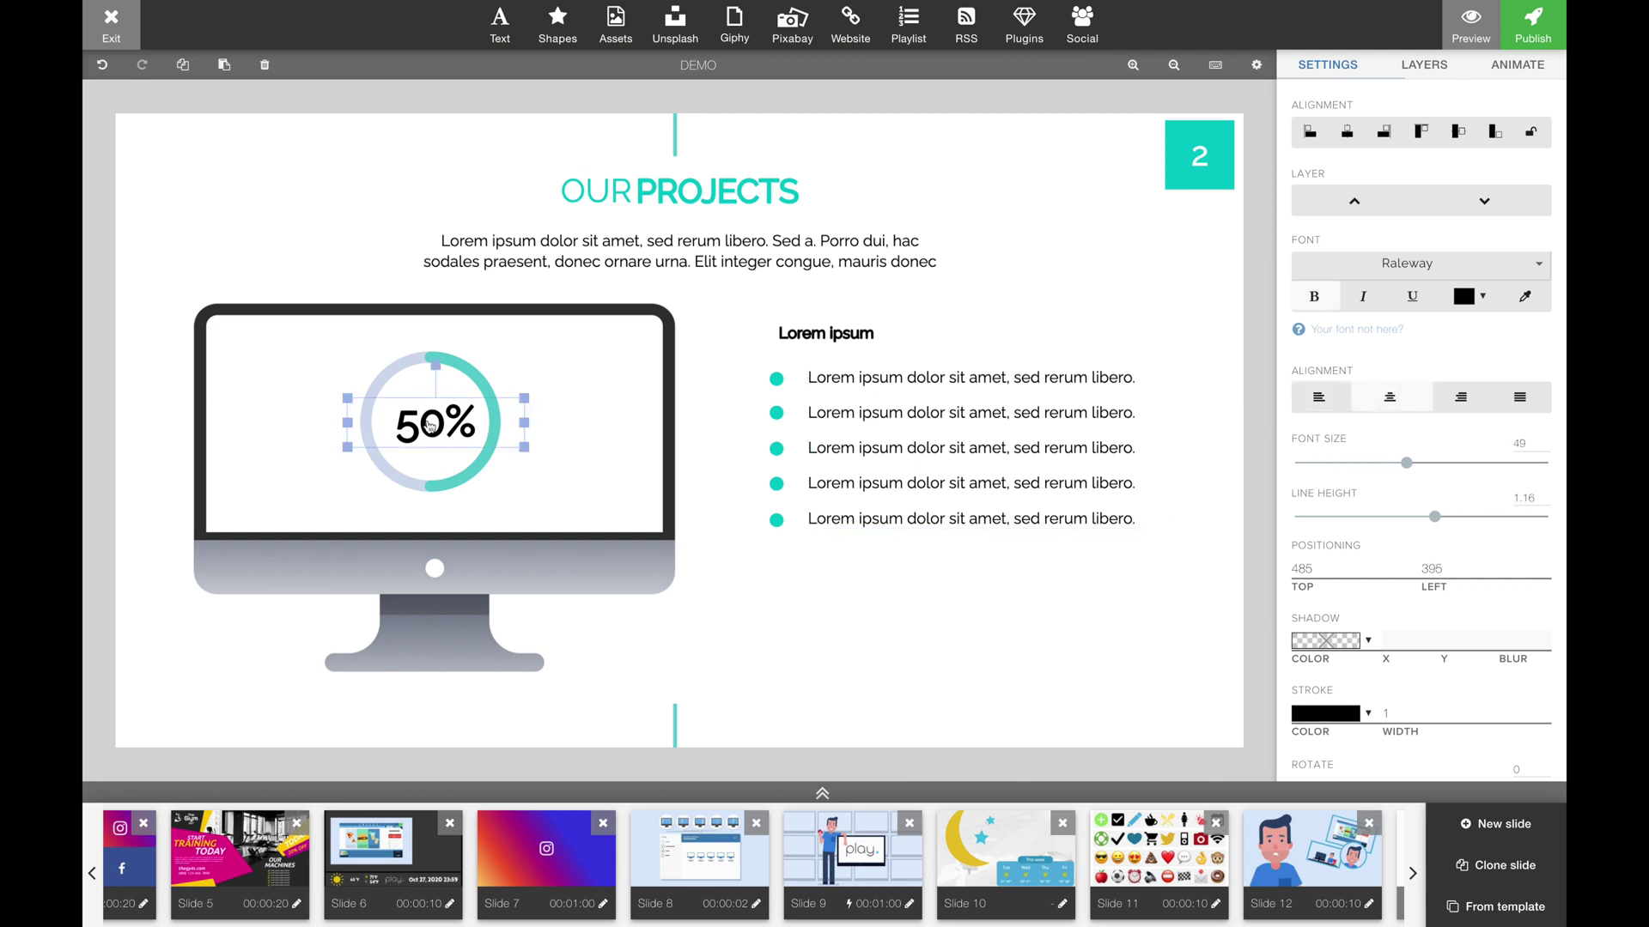